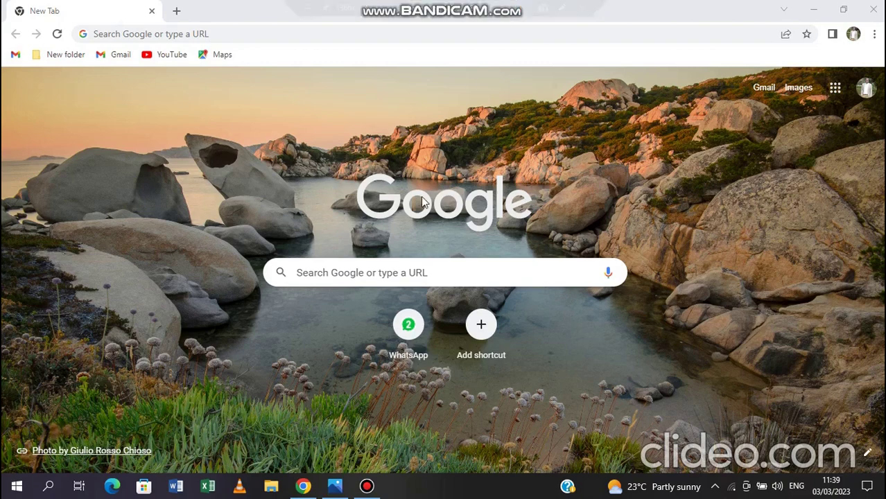
After checking the pay screenshot, search Google for 'itax' and open the KRA iTax portal
left_click(336, 489)
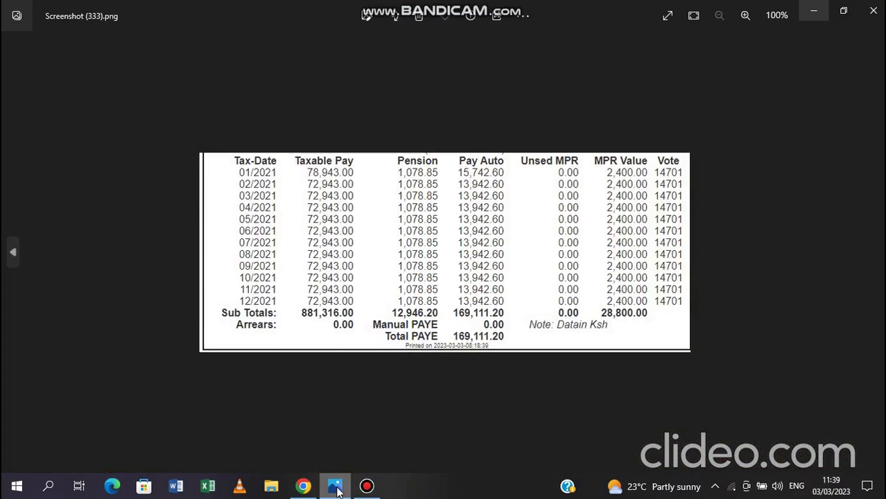
left_click(336, 489)
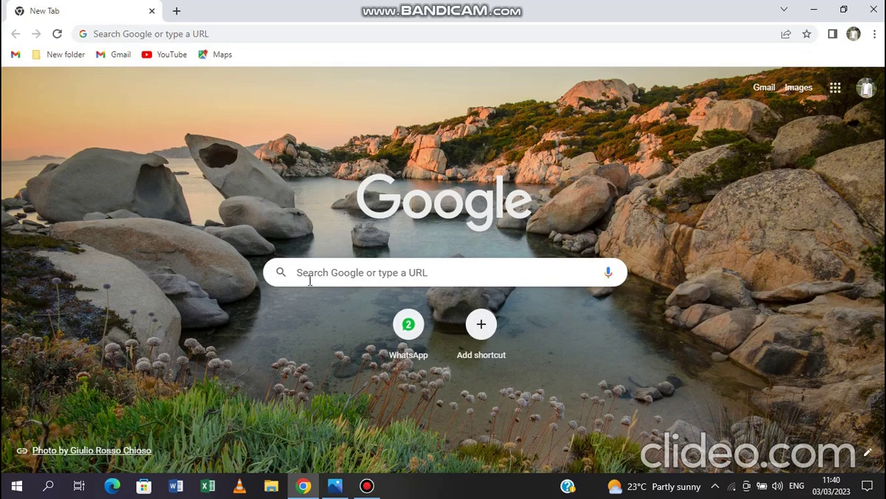
left_click(309, 278)
left_click(341, 269)
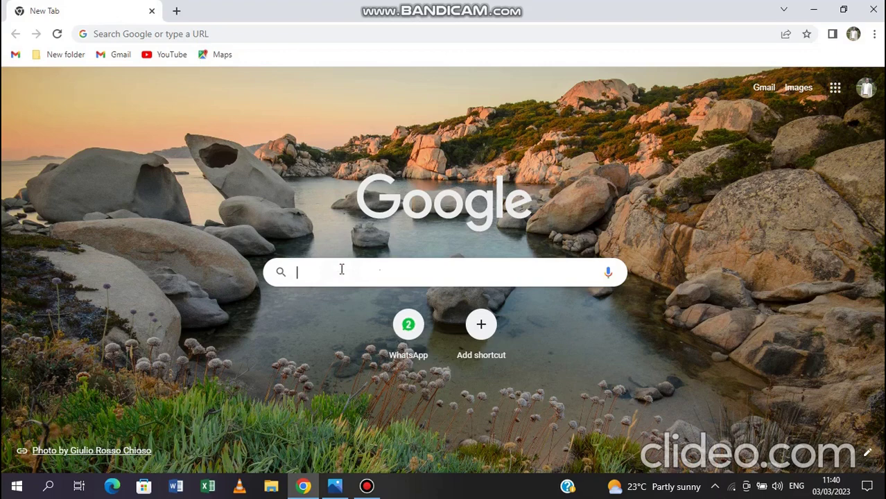
left_click(341, 269)
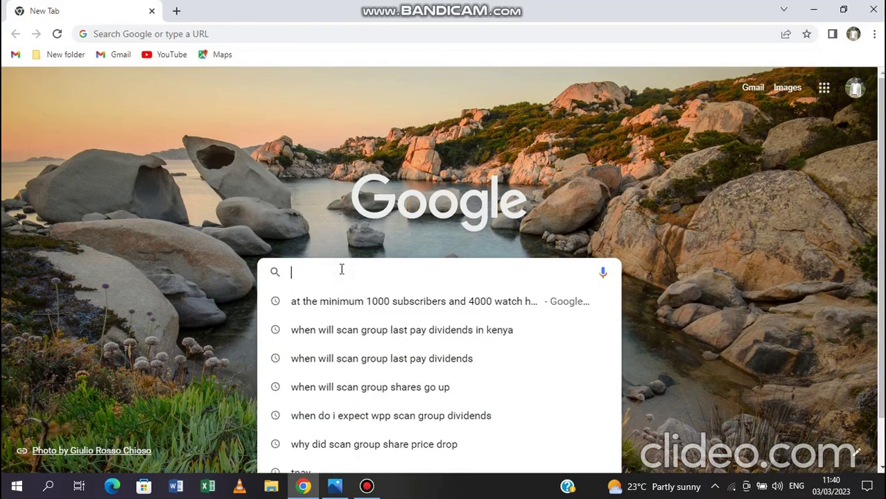
type("itax")
key("Return")
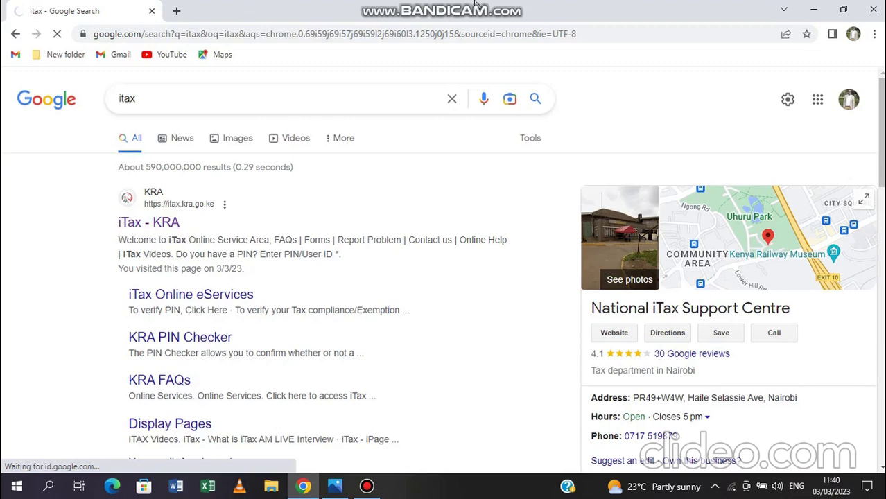
mouse_move(477, 5)
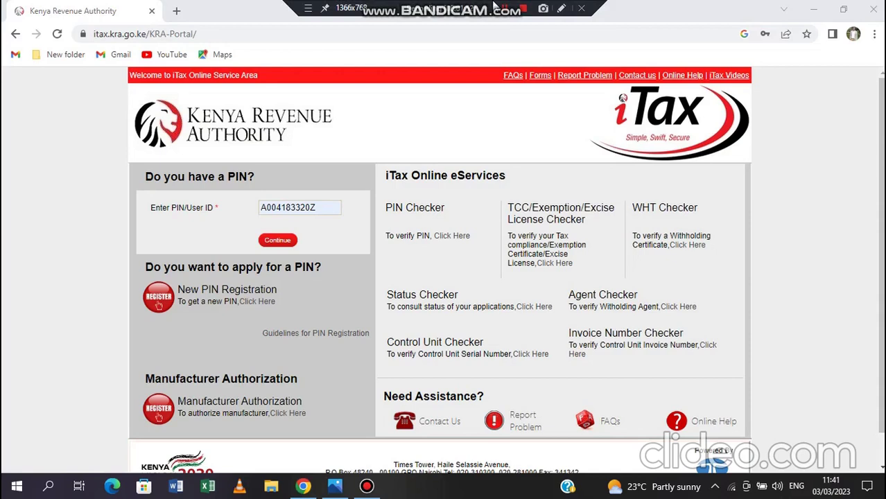
Log in with the taxpayer PIN and password, redoing the security-stamp sum after the first one is rejected
left_click(285, 242)
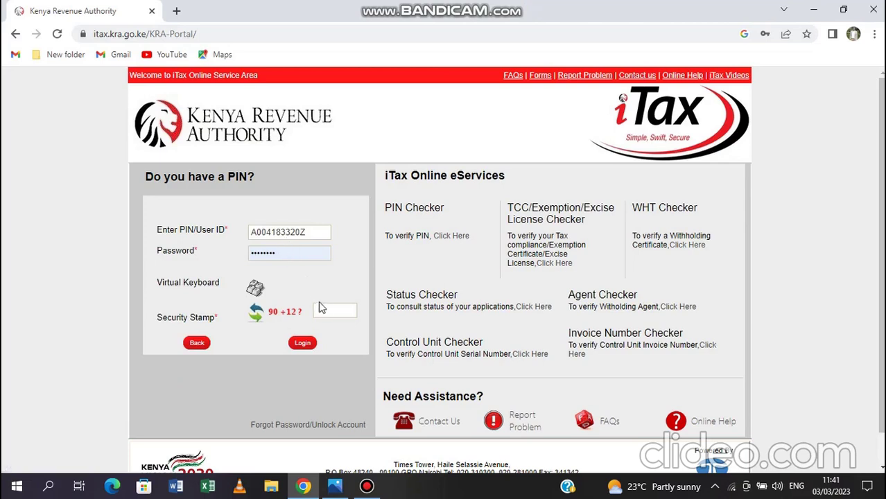
left_click(327, 313)
type("112")
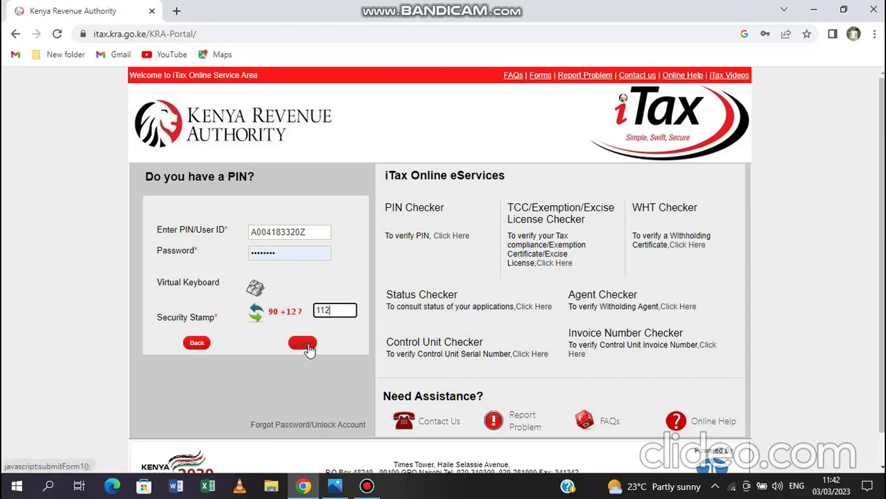
left_click(305, 344)
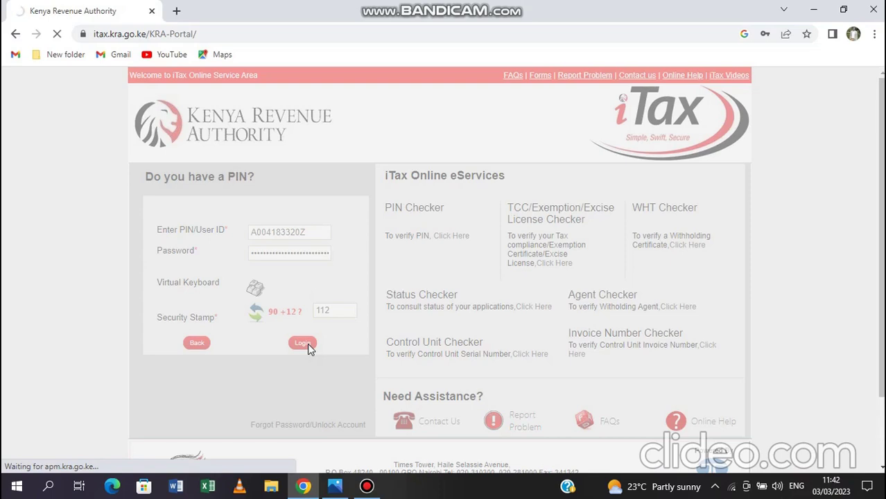
mouse_move(561, 6)
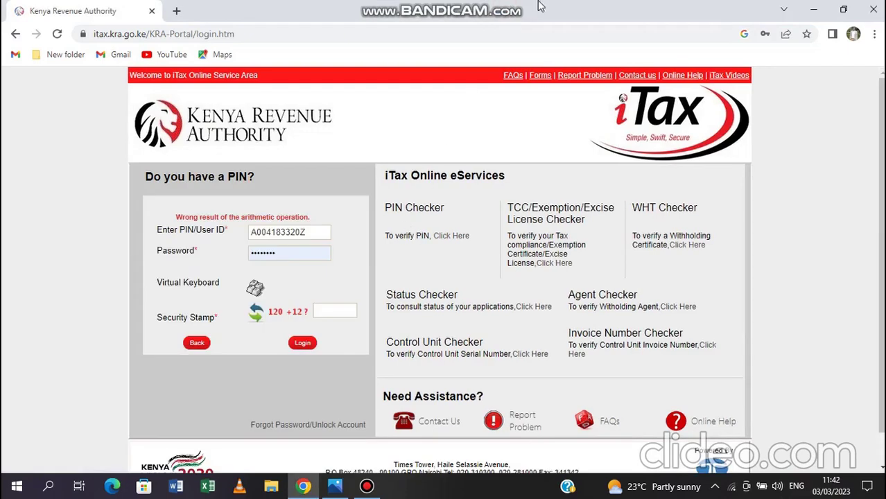
mouse_move(522, 7)
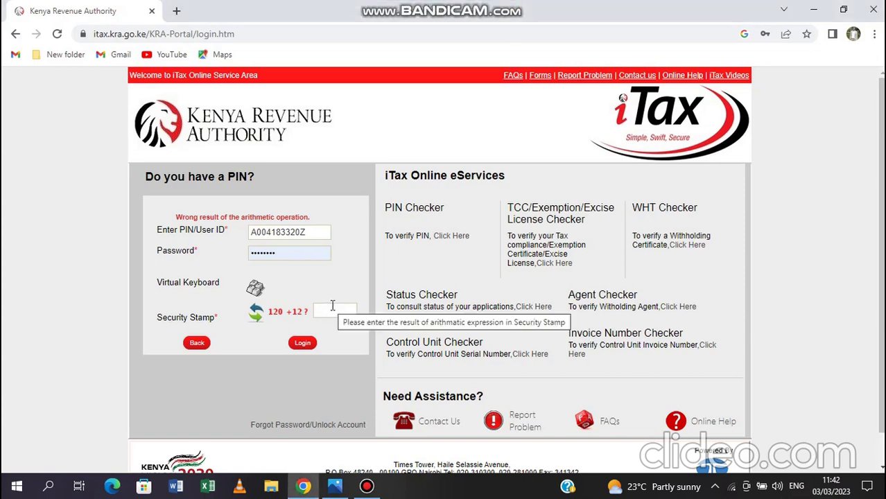
left_click(333, 306)
type("132")
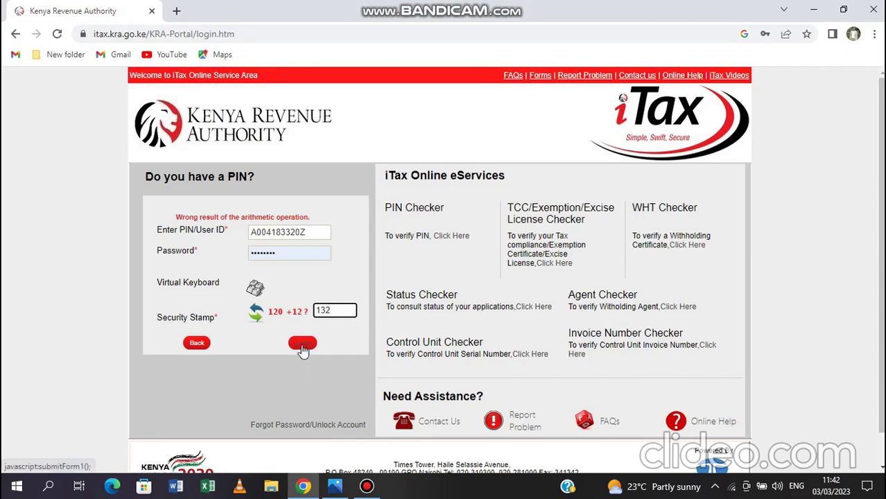
left_click(303, 344)
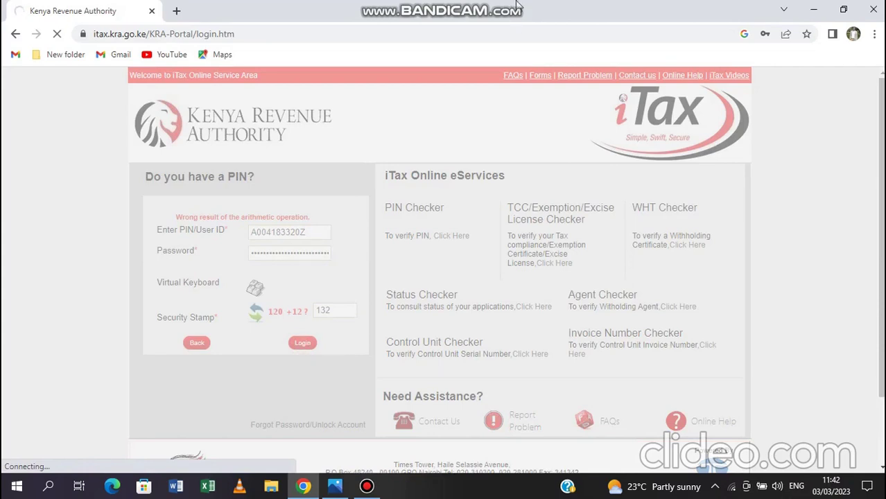
mouse_move(512, 10)
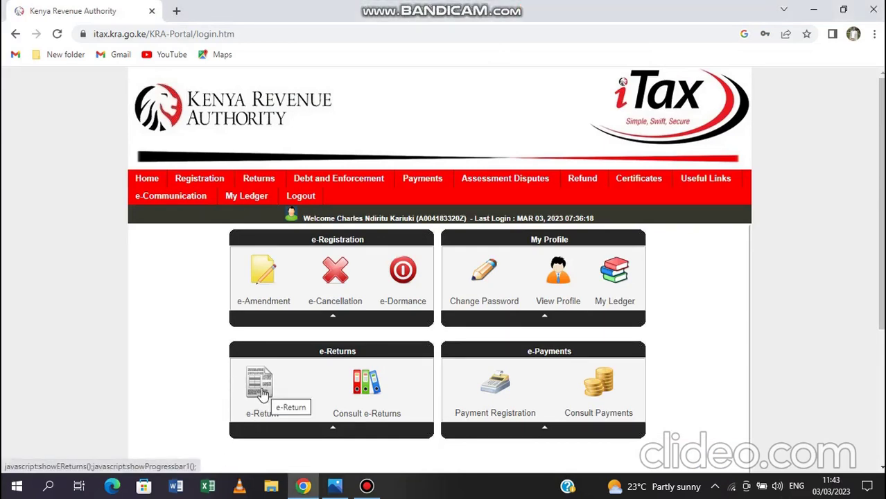
Begin an e-Return with Tax Obligation 'Income Tax - Resident Individual' and continue to its form
left_click(261, 394)
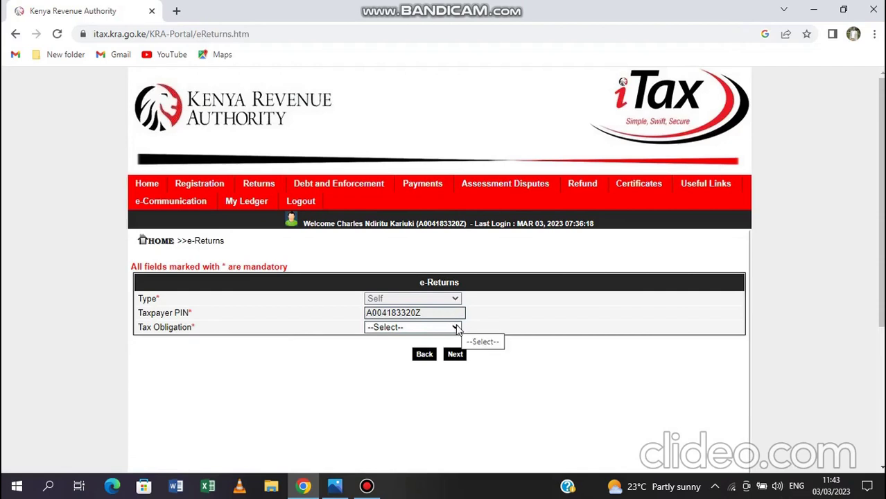
left_click(457, 328)
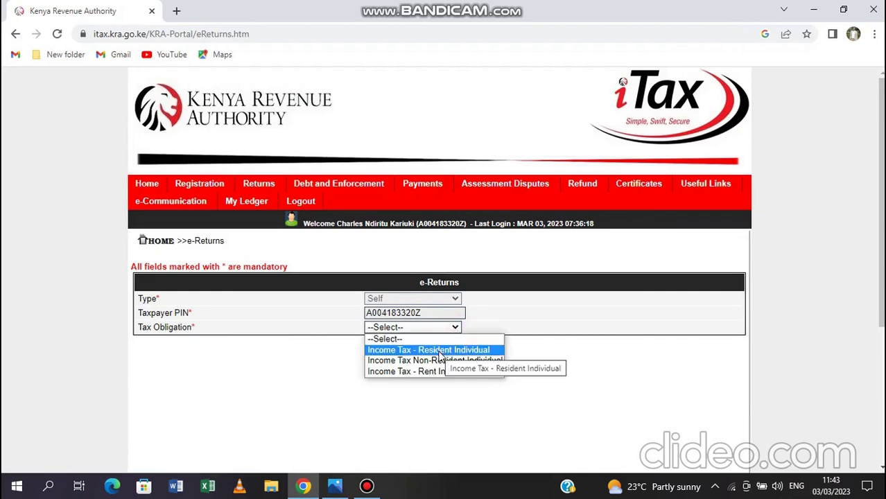
left_click(438, 352)
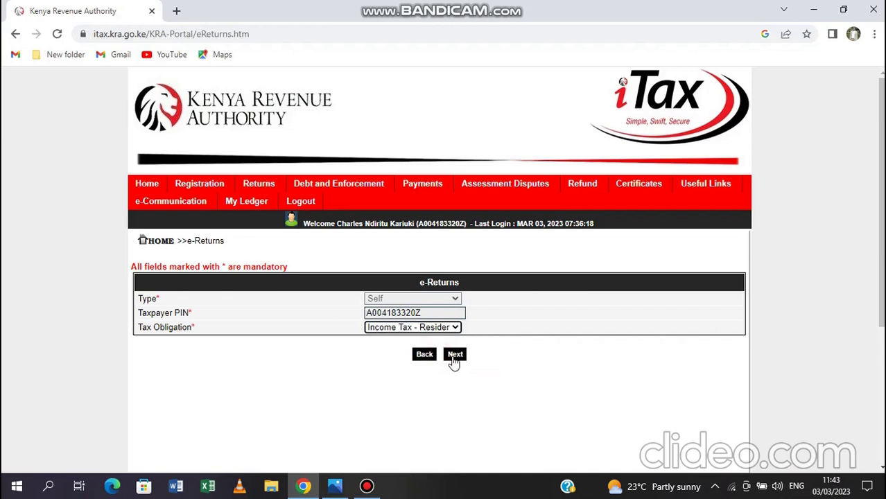
left_click(456, 360)
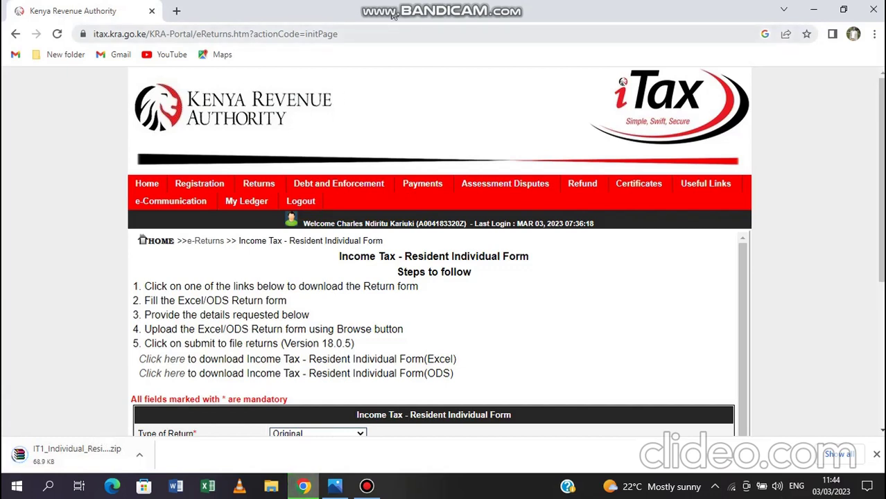
Open the downloaded resident individual return form zip from Chrome's download shelf
mouse_move(456, 6)
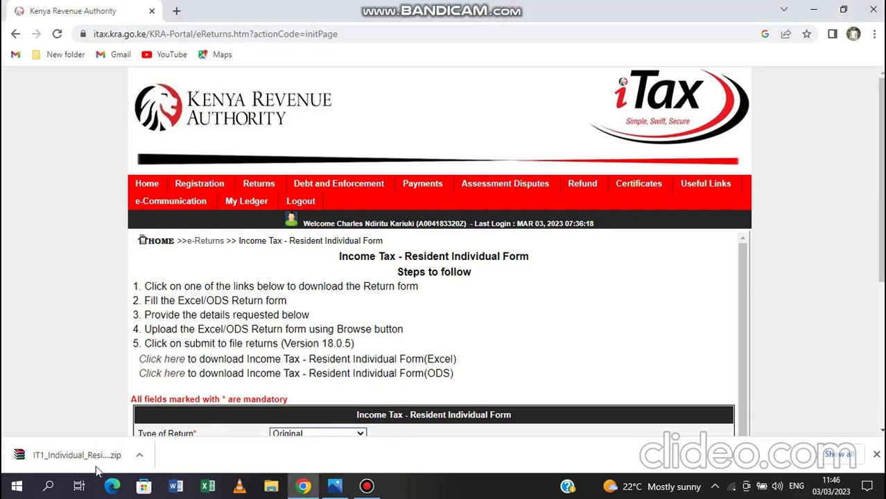
left_click(139, 459)
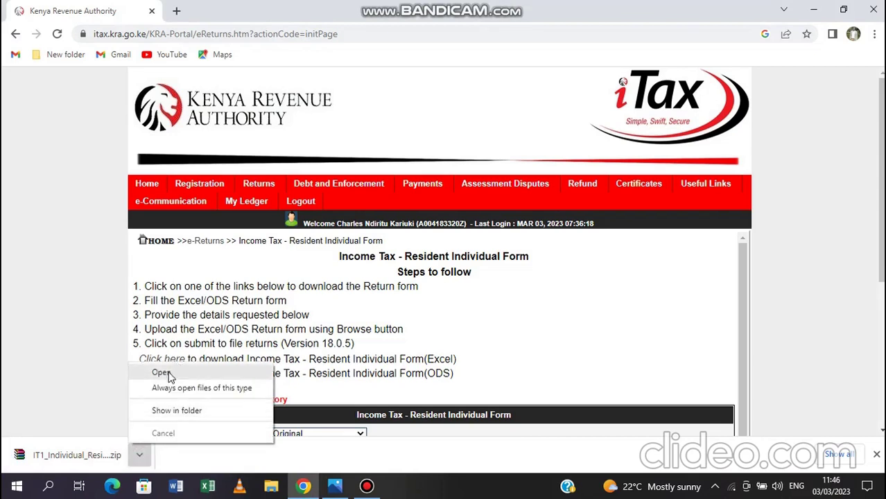
left_click(169, 372)
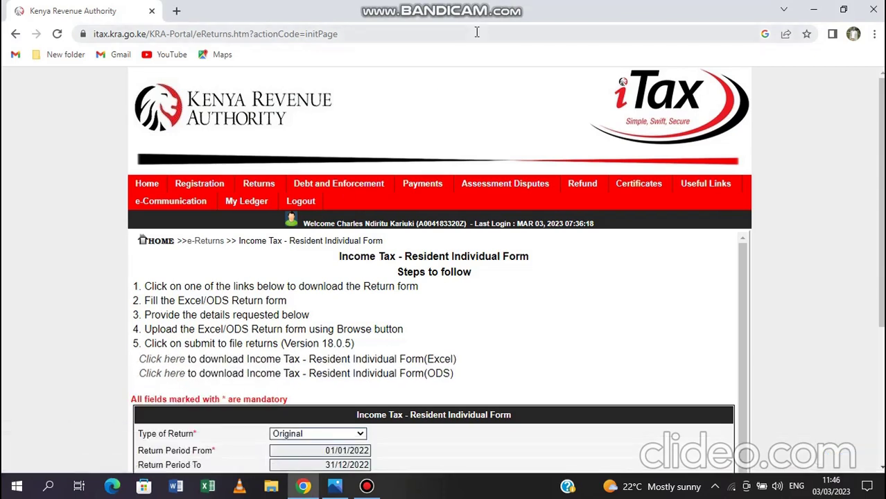
mouse_move(528, 8)
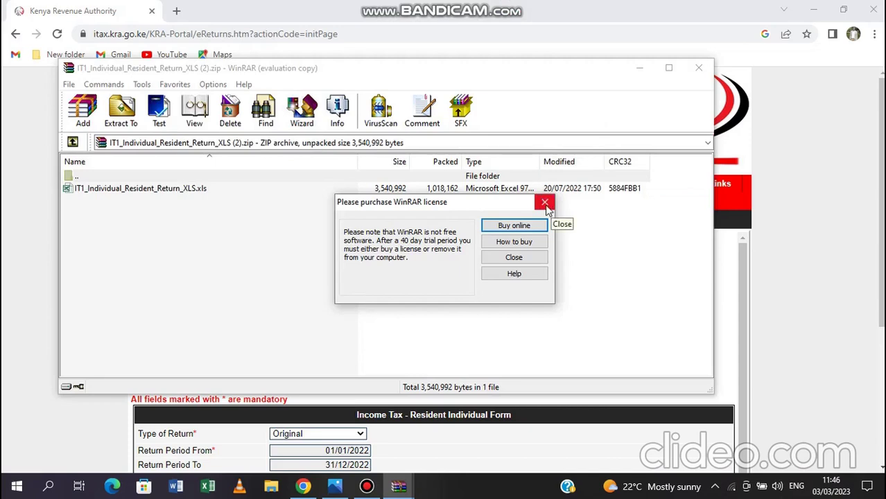
Dismiss the WinRAR licence reminder and open IT1_Individual_Resident_Return_XLS.xls in Excel
left_click(545, 204)
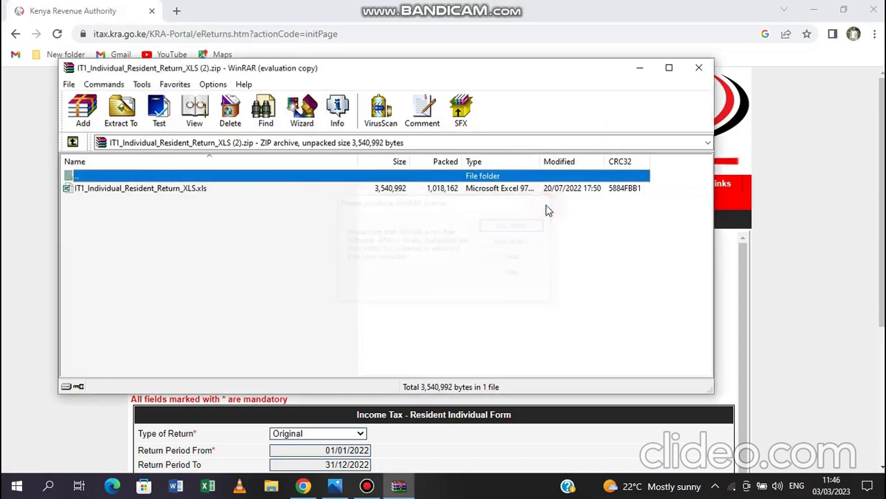
left_click(135, 192)
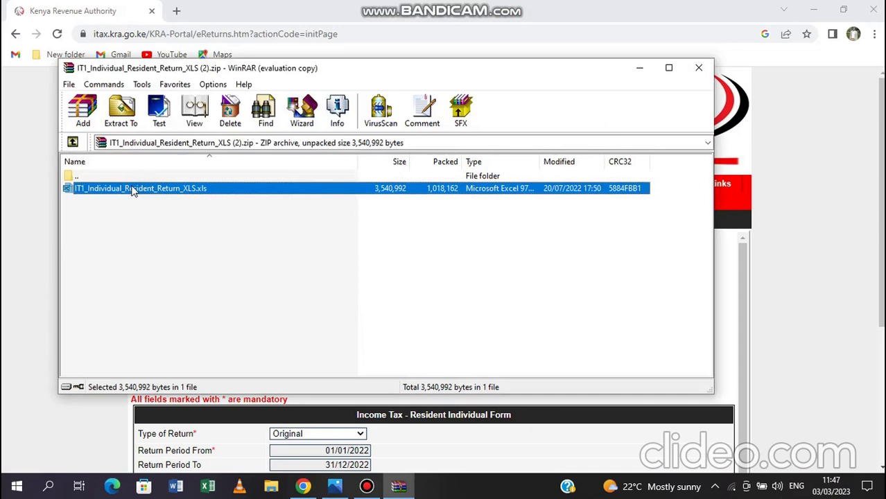
double_click(133, 192)
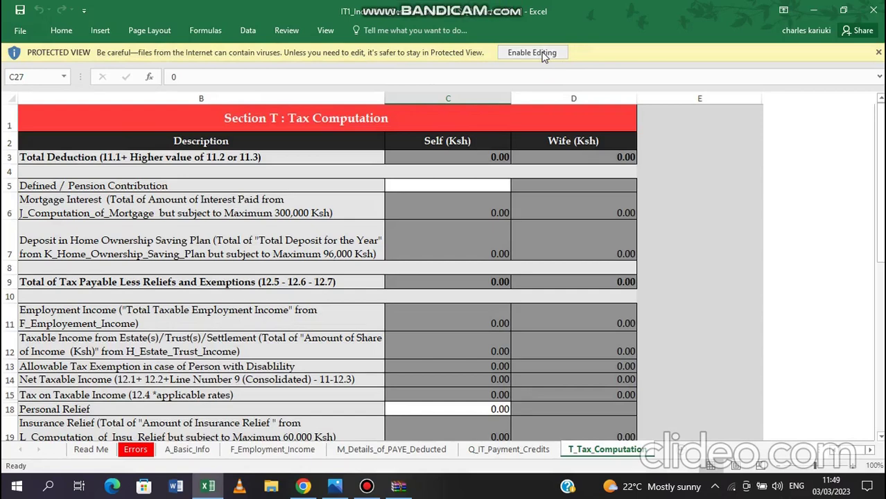
Enable editing and macro content, then acknowledge the 'Please DO NOT Cut and Paste' notice
left_click(543, 55)
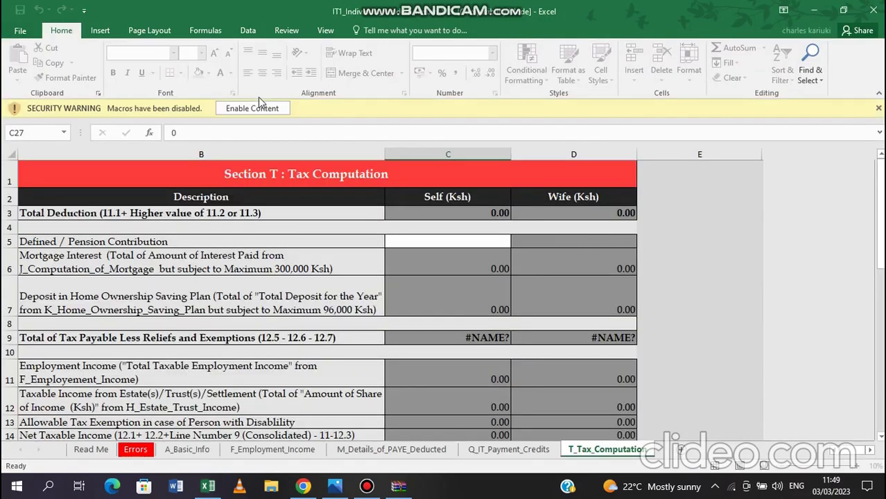
left_click(265, 108)
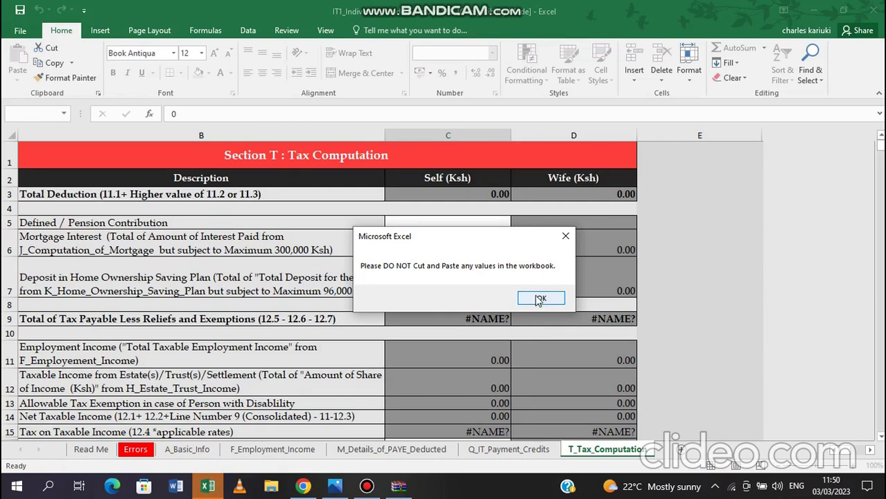
left_click(540, 300)
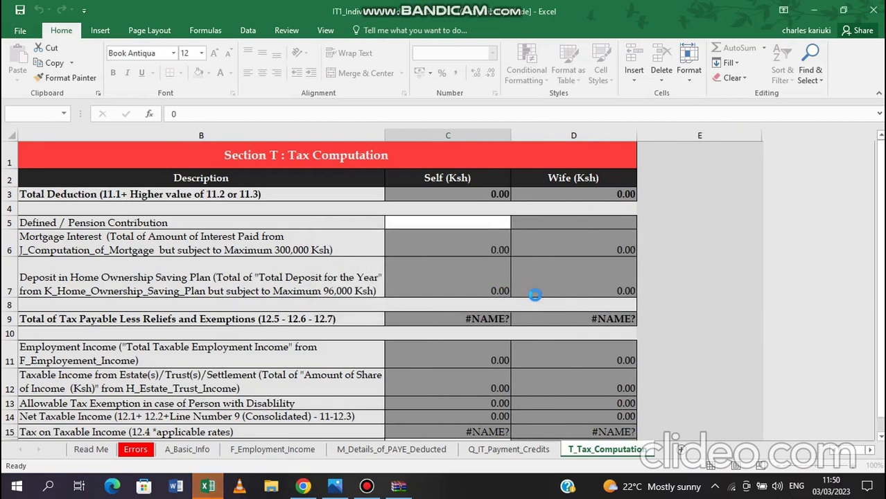
On A_Basic_Info, enter the taxpayer PIN in B3, re-entering it in the correct format after an error
left_click(186, 449)
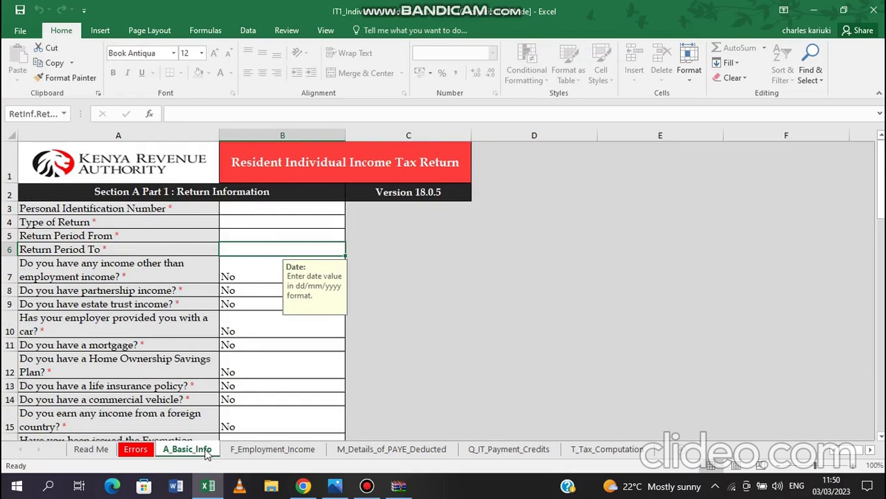
left_click(274, 210)
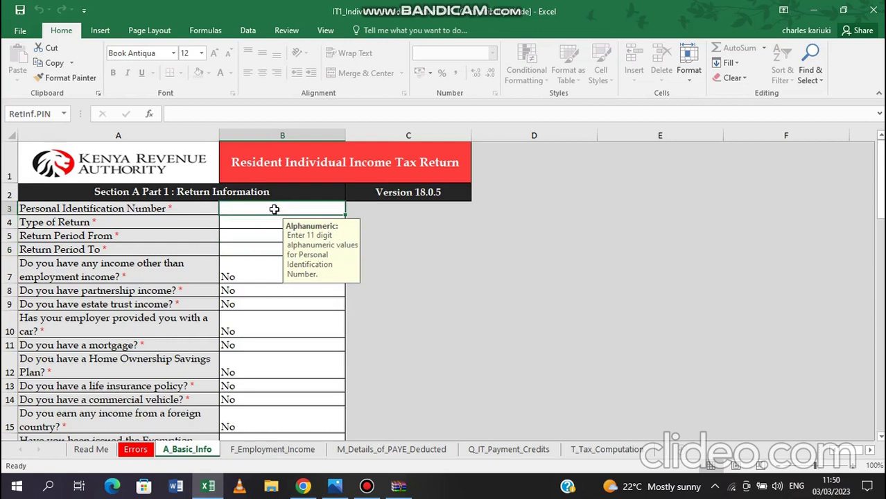
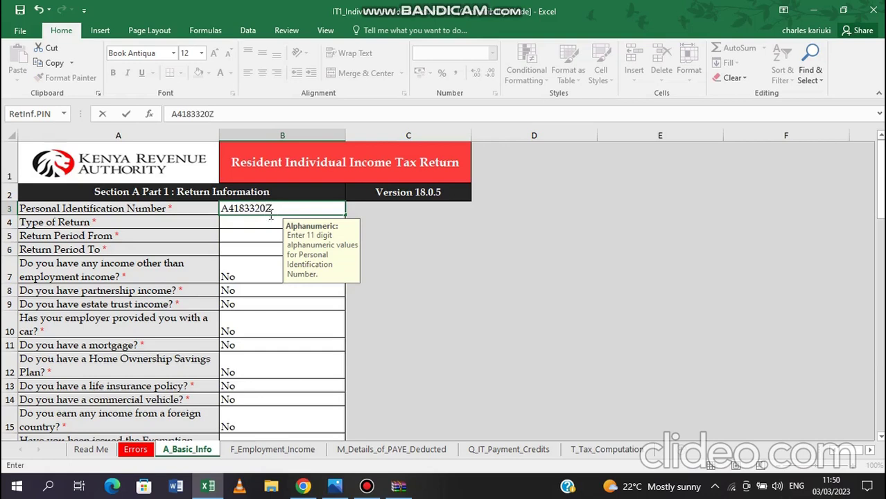
left_click(263, 225)
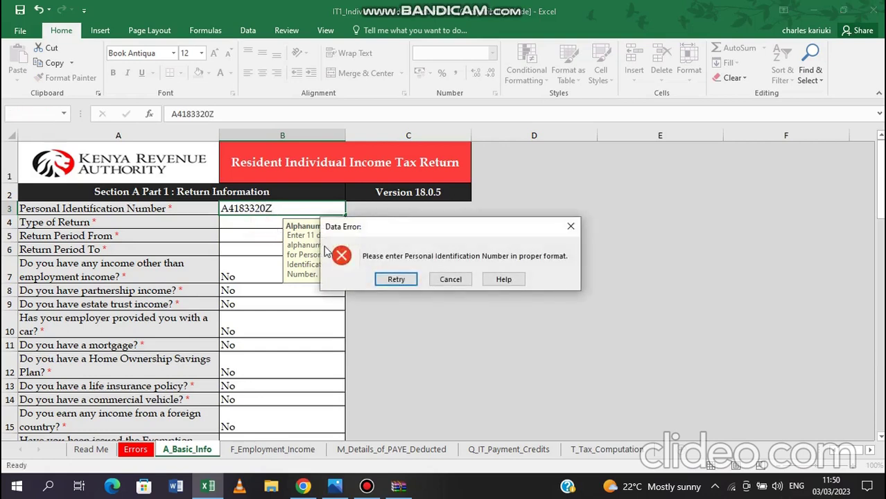
left_click(571, 226)
left_click(245, 211)
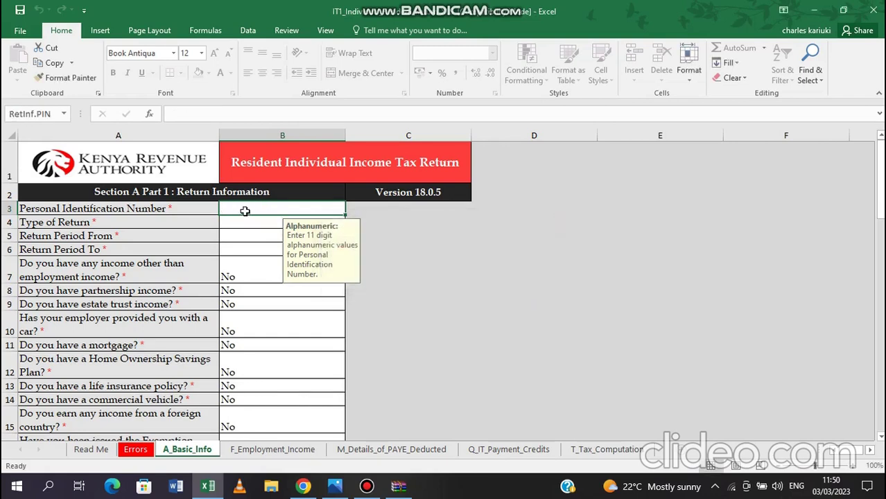
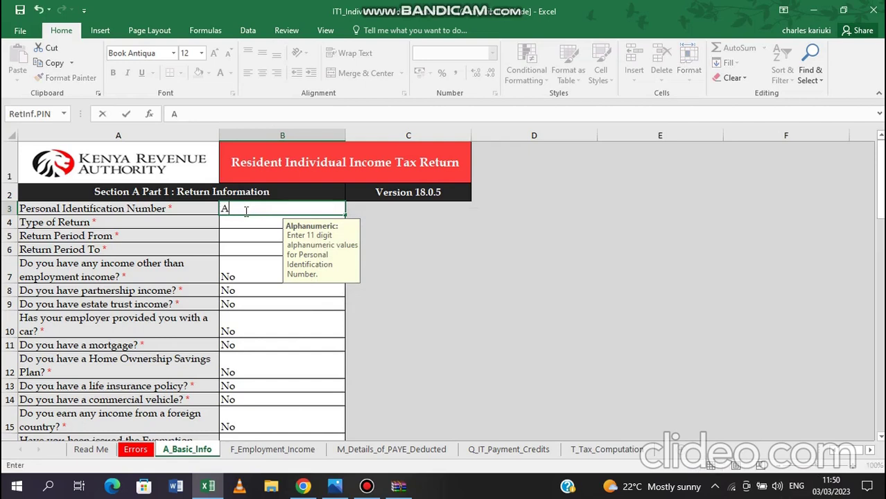
left_click(249, 225)
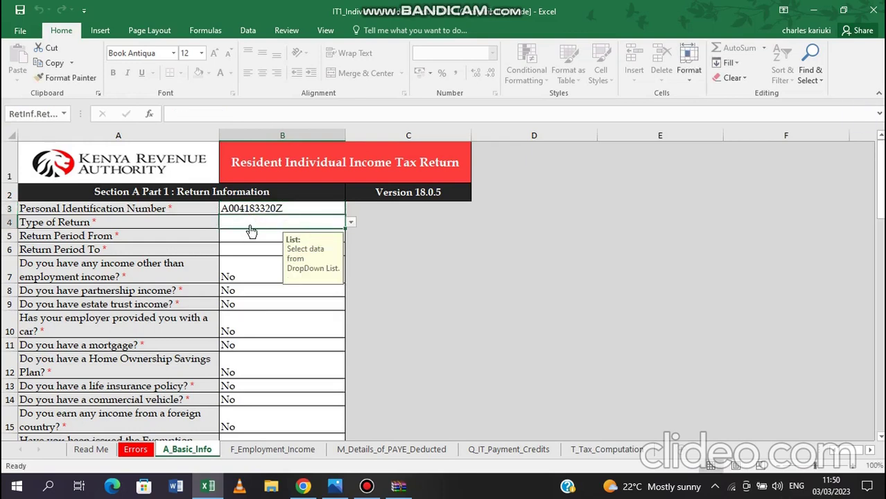
Set Type of Return to Original from its dropdown after a mistyped entry is rejected
type("01")
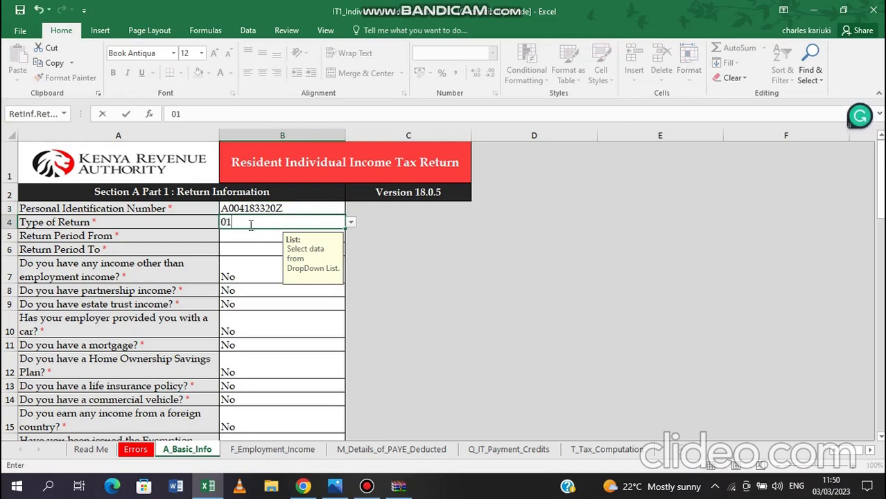
type("/01/2022")
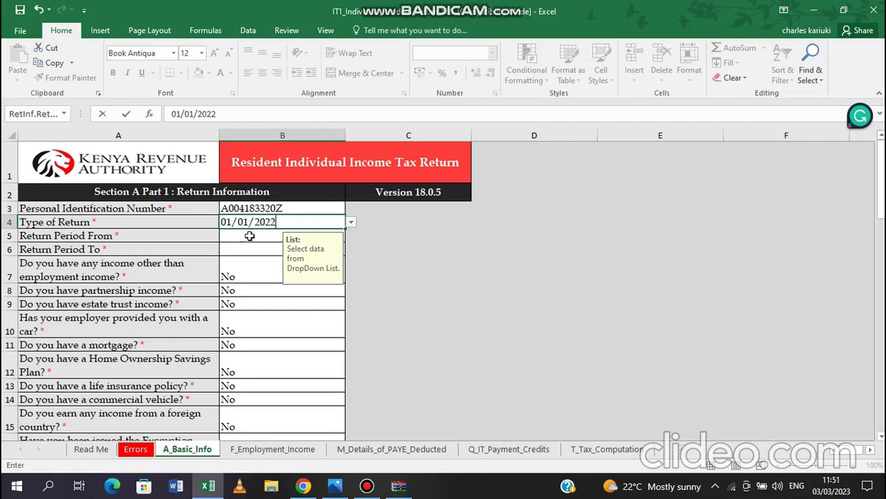
left_click(251, 241)
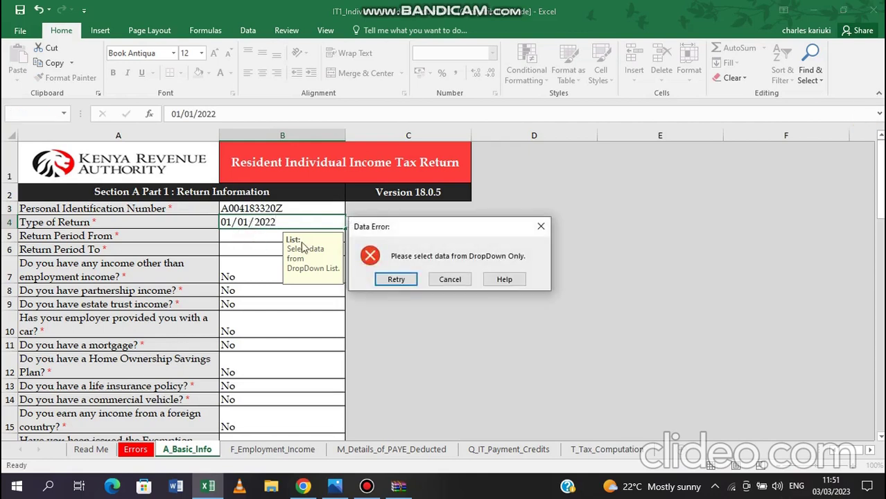
left_click(542, 227)
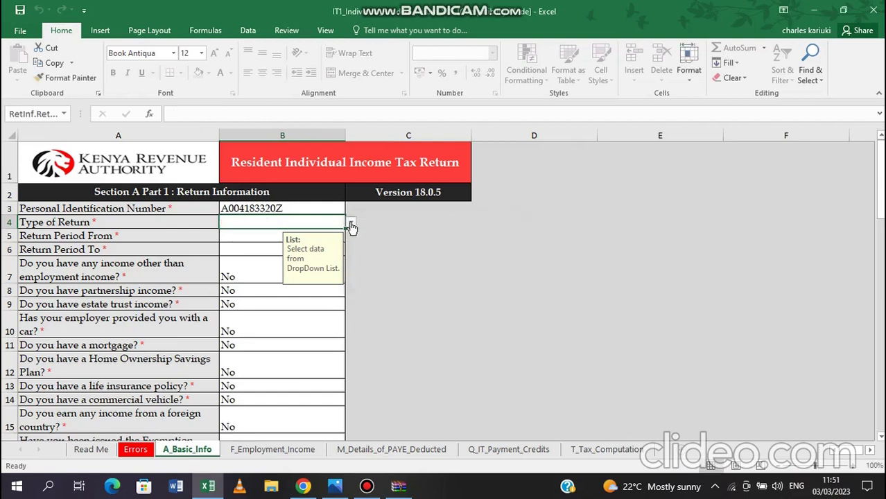
left_click(351, 222)
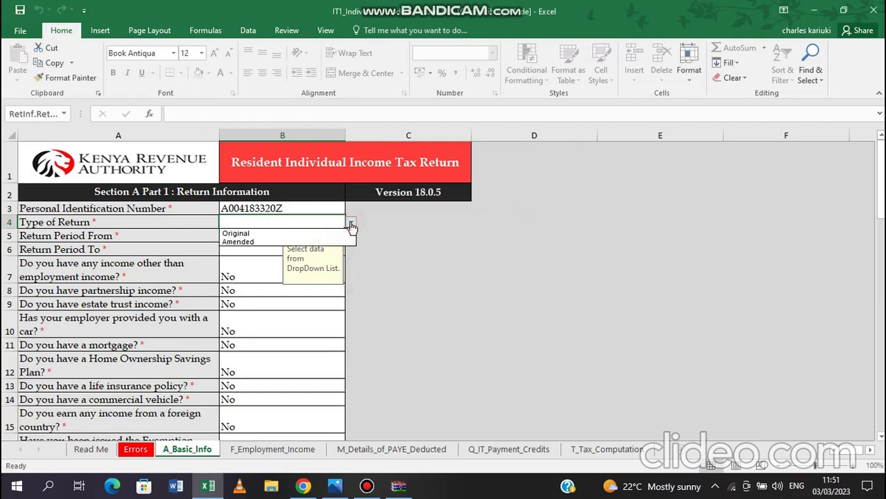
left_click(247, 234)
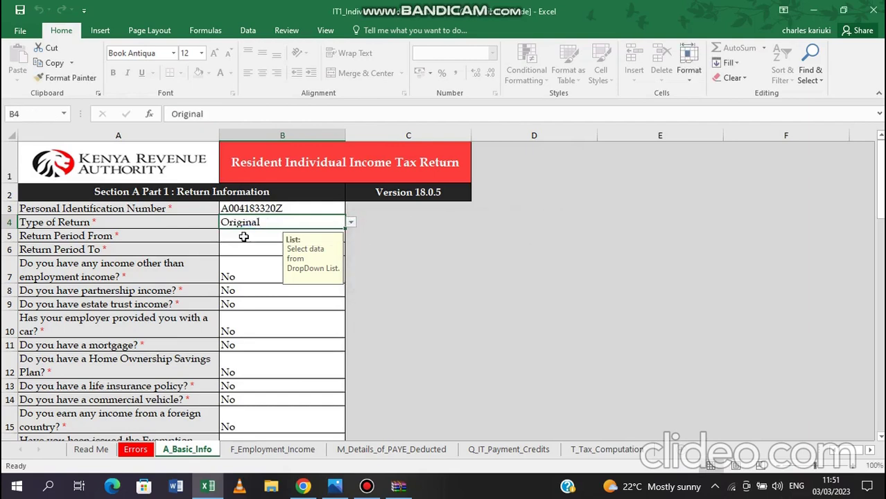
Enter the return period from 01/01/2022 to 31/12/2022
left_click(243, 239)
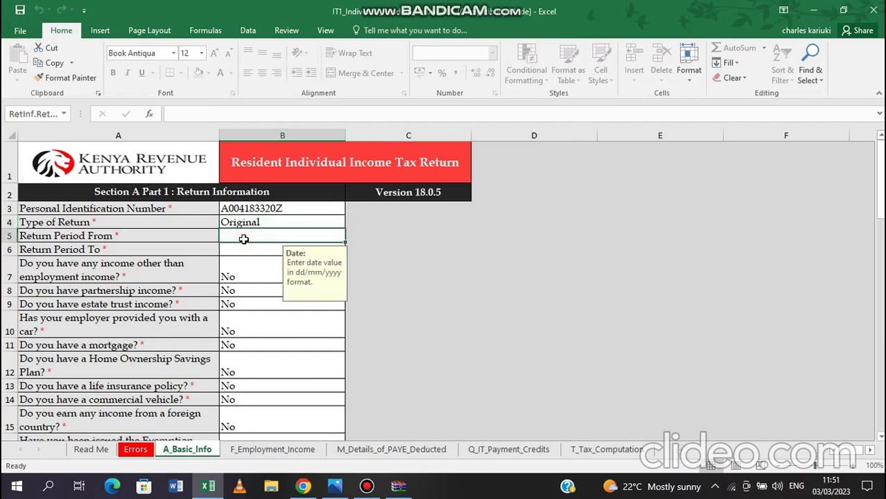
type("01/0")
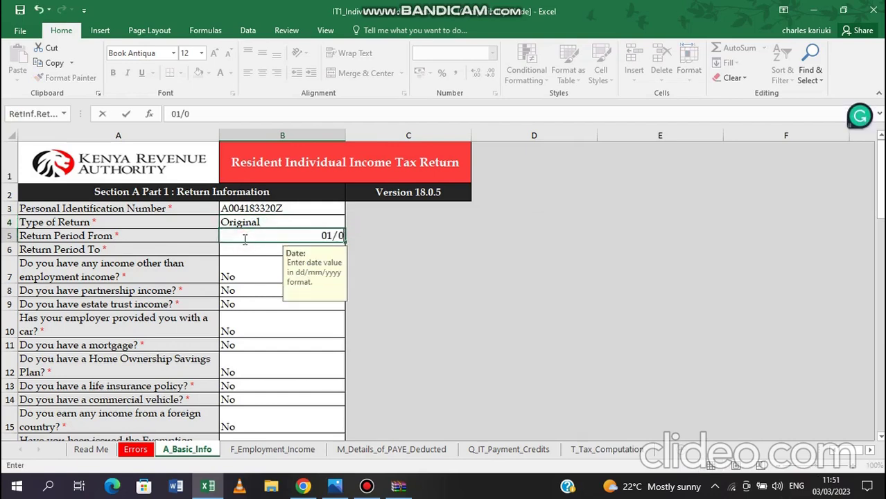
type("1/2022")
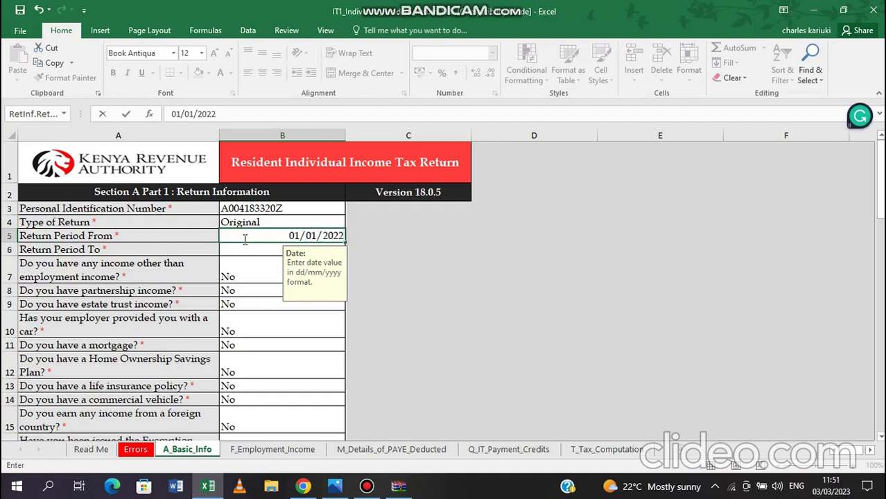
left_click(248, 255)
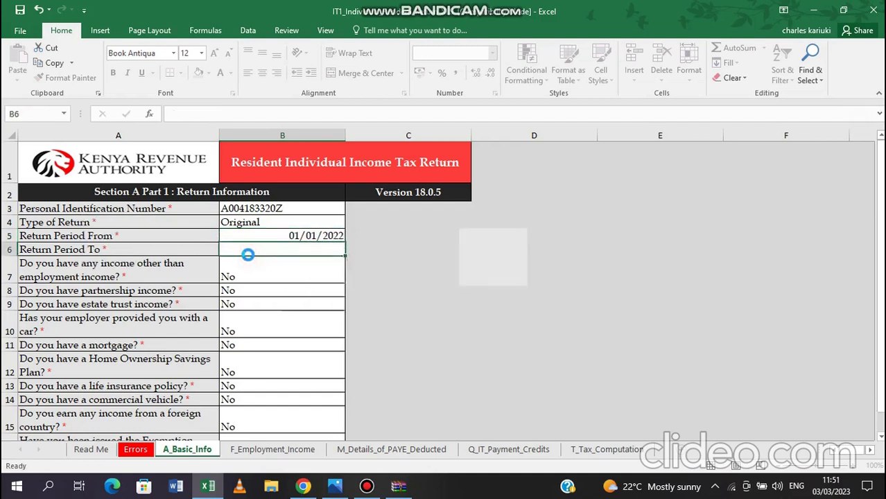
key("Up")
left_click(248, 255)
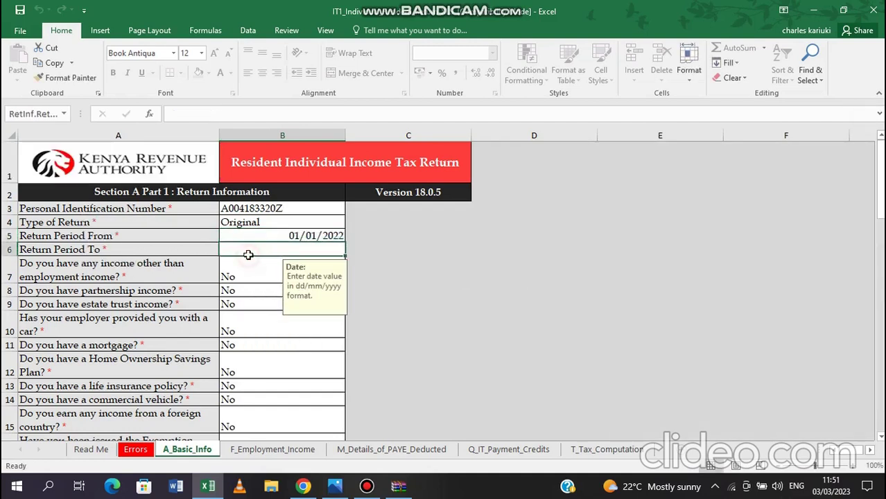
type("31/")
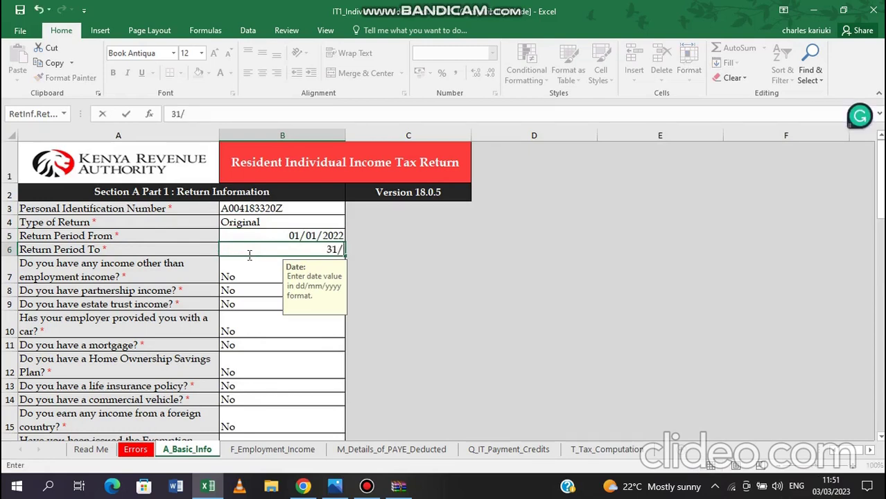
type("12/200")
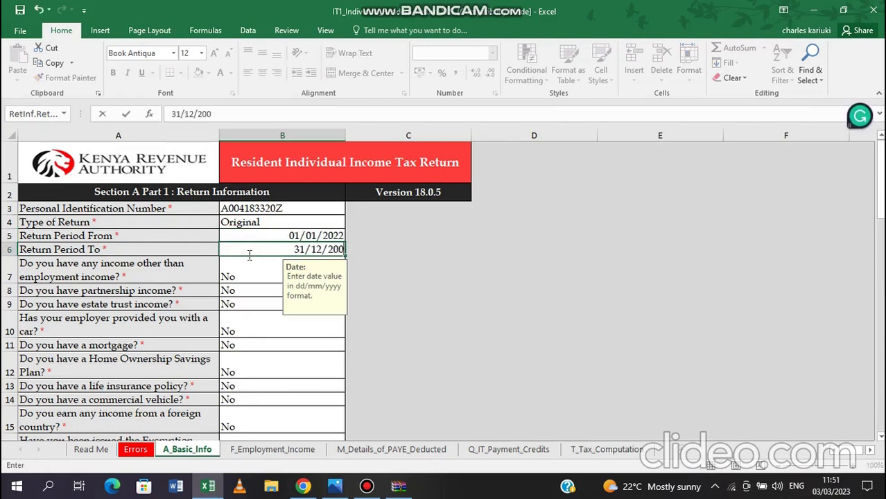
key("BackSpace")
type("22")
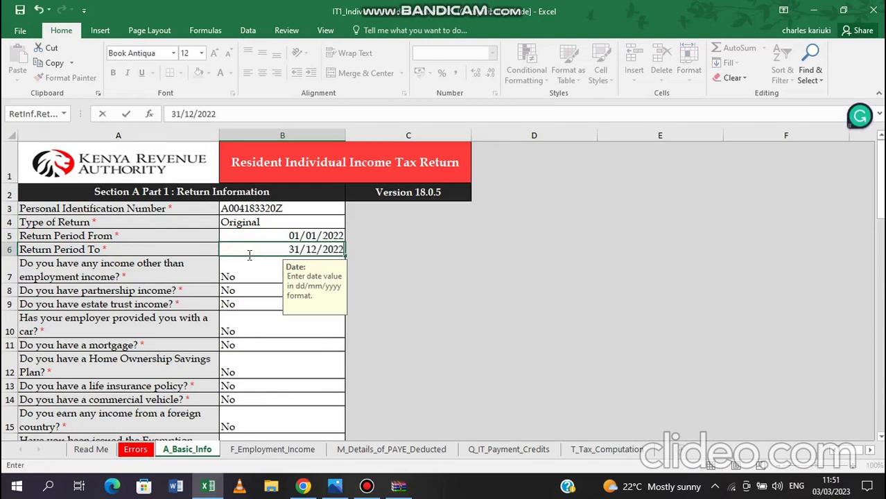
left_click(247, 274)
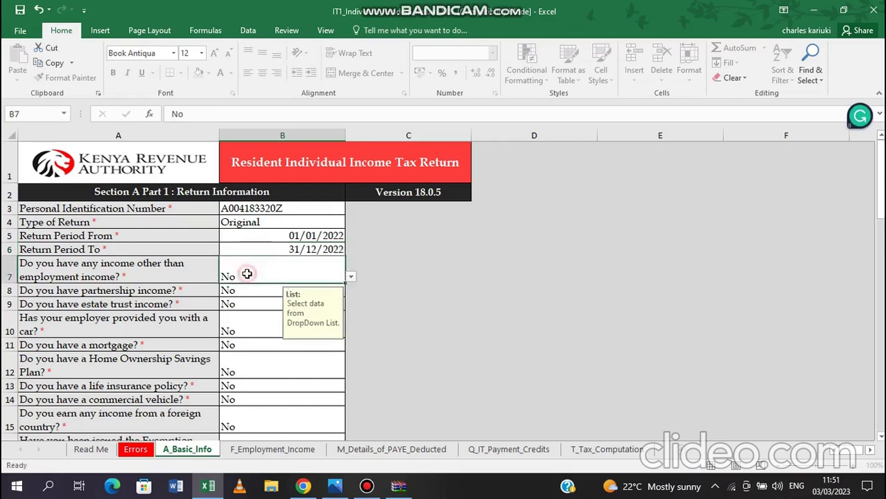
key("Up")
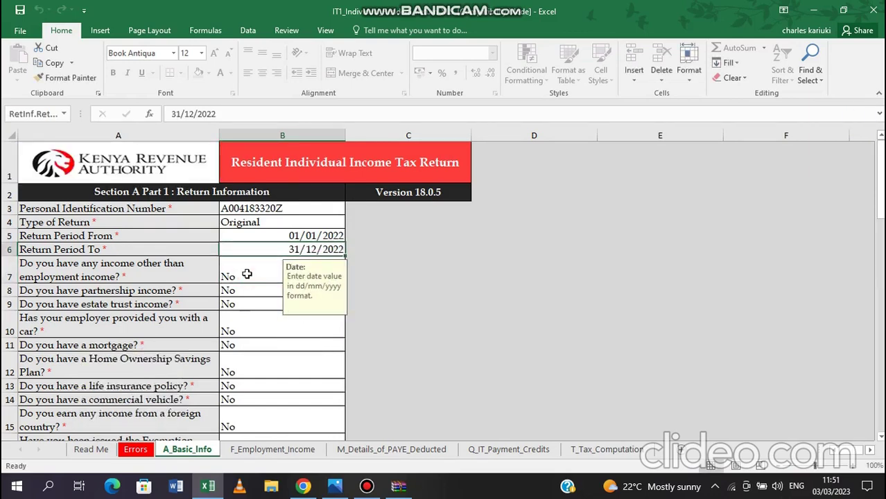
left_click(247, 274)
mouse_move(522, 6)
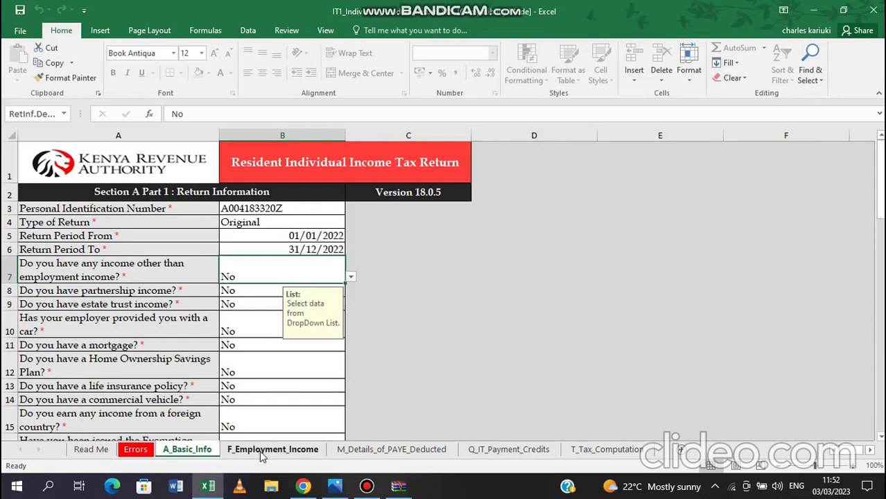
On F_Employment_Income, enter the employer's PIN in A3 and employer name TSC in B3
left_click(262, 452)
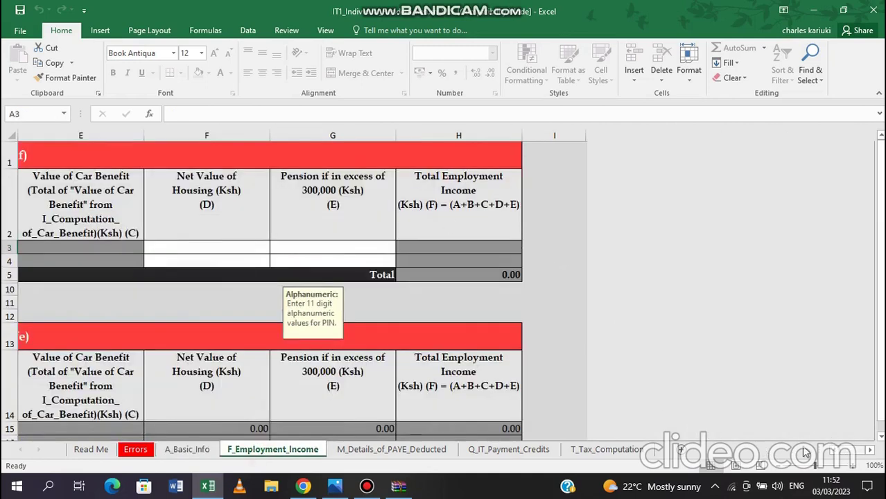
scroll(624, 312, "left", 4)
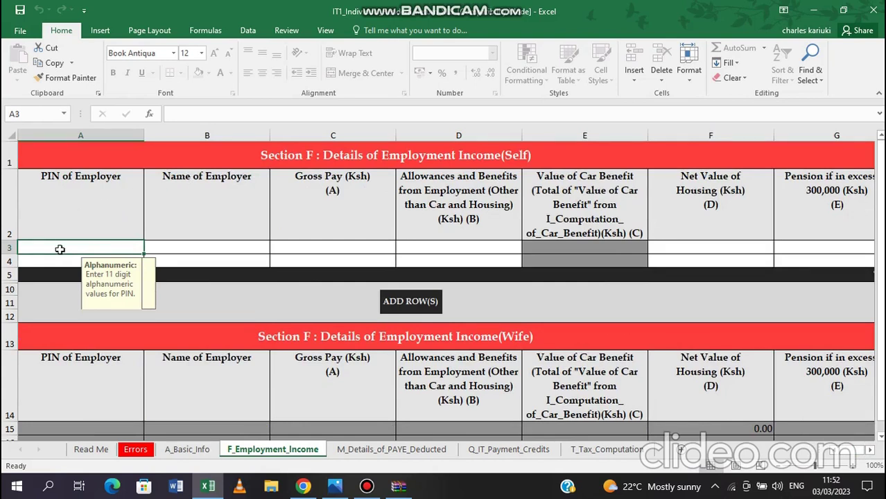
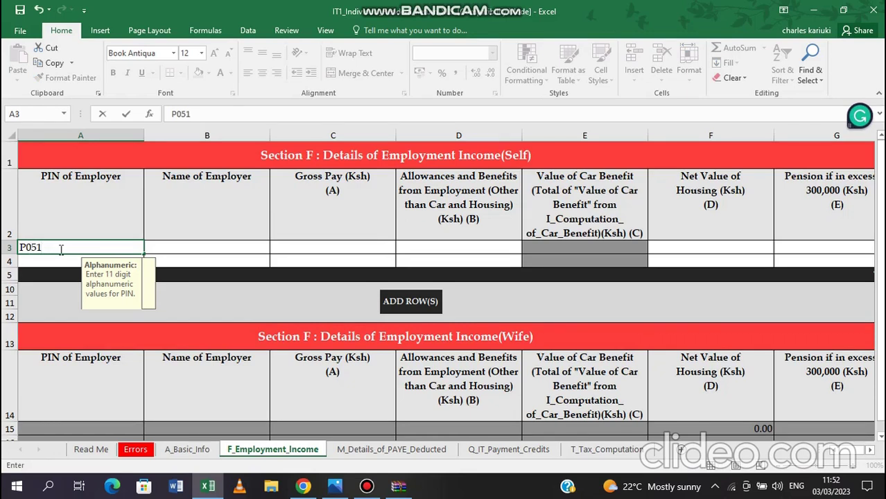
key("Tab")
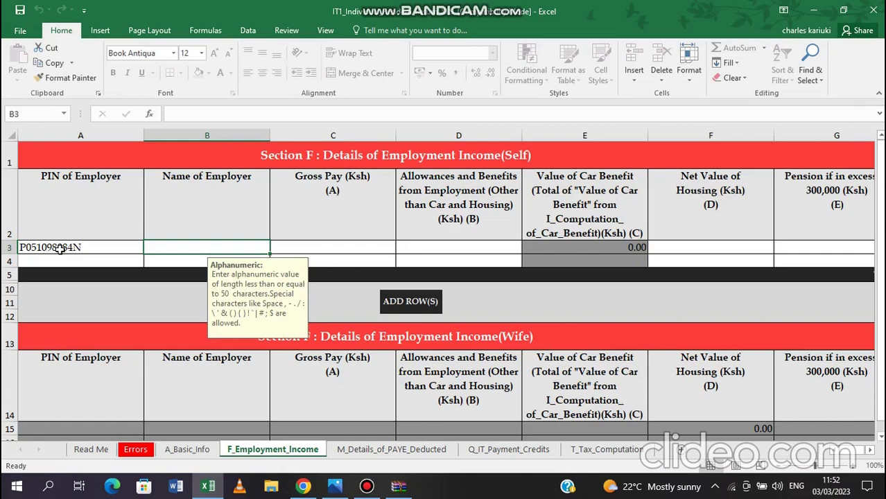
type("TSC")
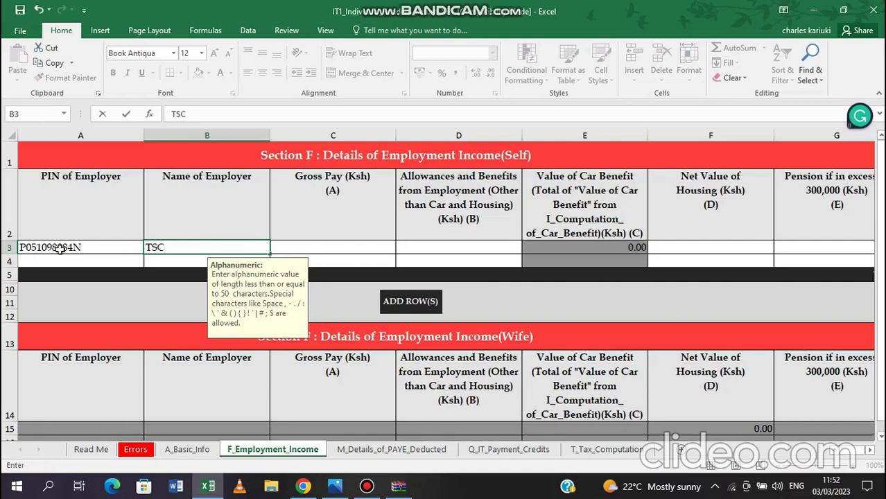
left_click(295, 245)
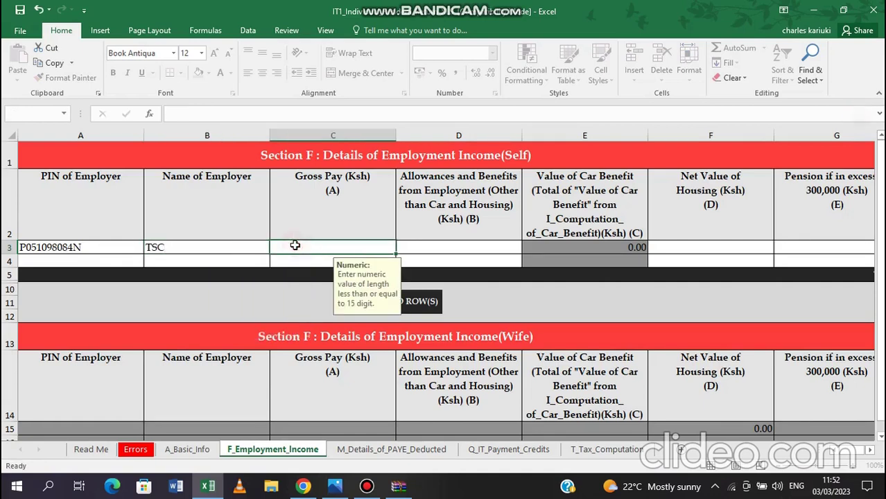
mouse_move(335, 487)
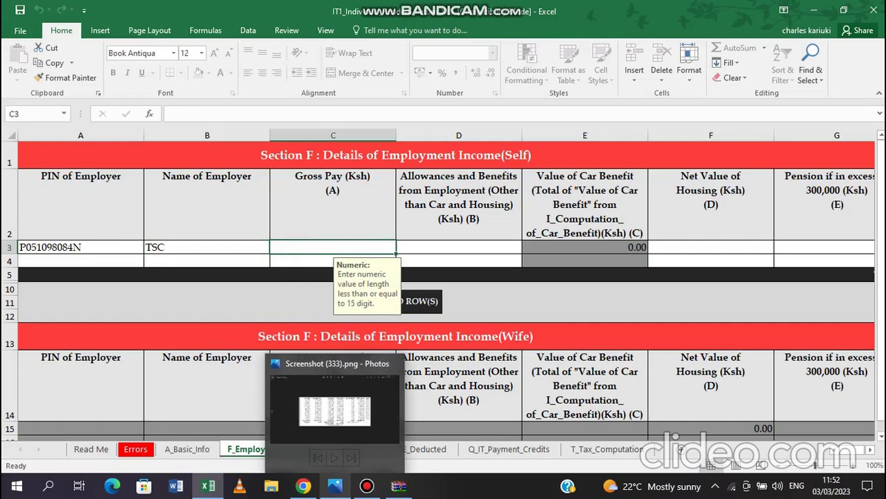
View the P9 screenshot in Photos to read the 881,316.00 taxable pay subtotal
left_click(336, 489)
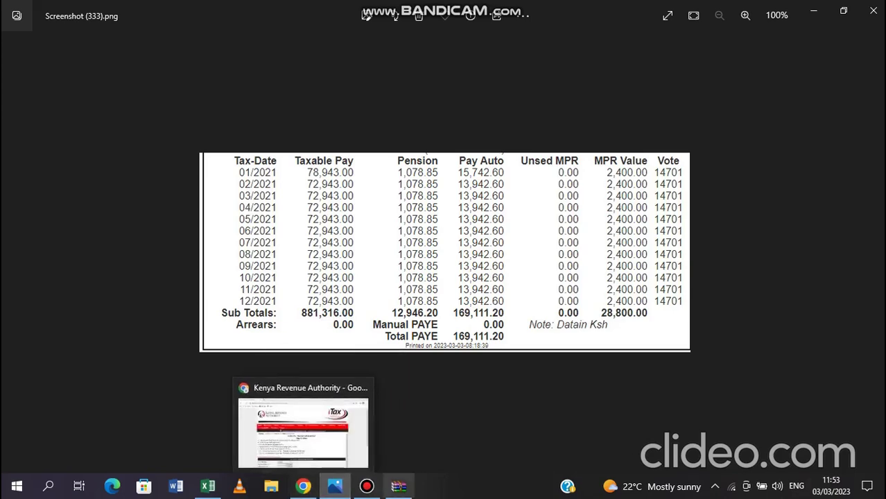
Back in Excel, enter gross pay 881316 for TSC with 0 for allowances, housing and pension
mouse_move(208, 485)
left_click(278, 406)
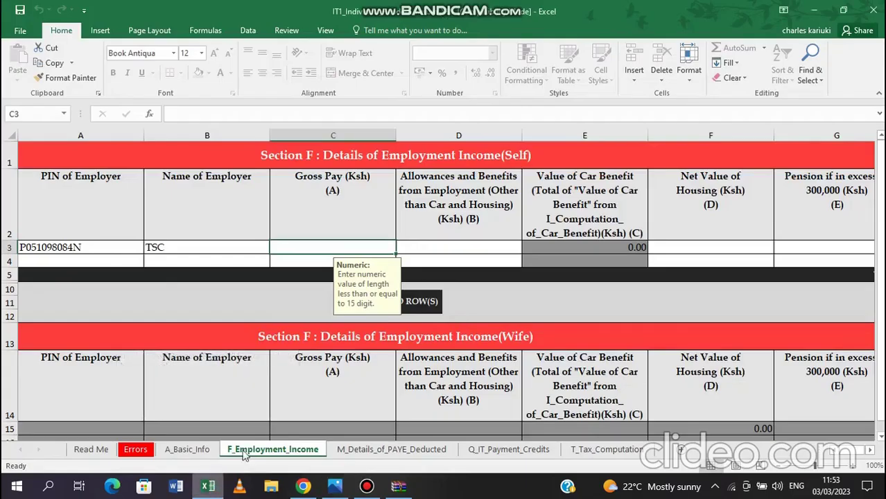
type("881")
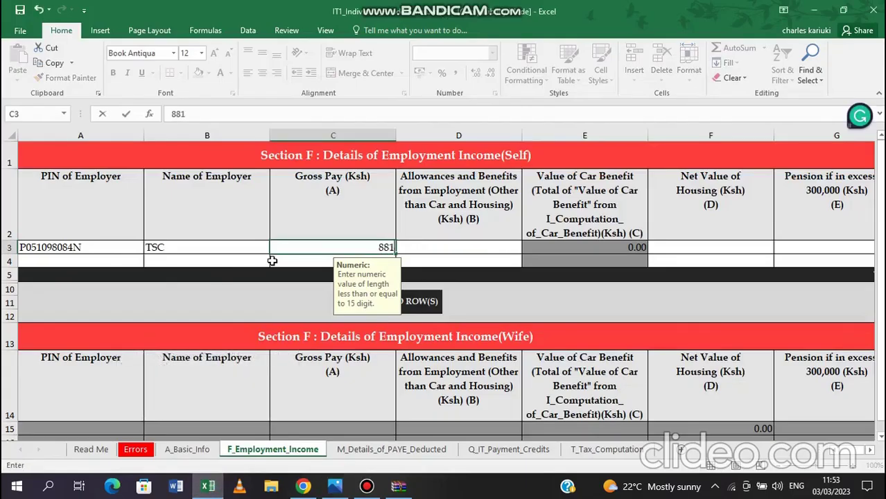
type("316")
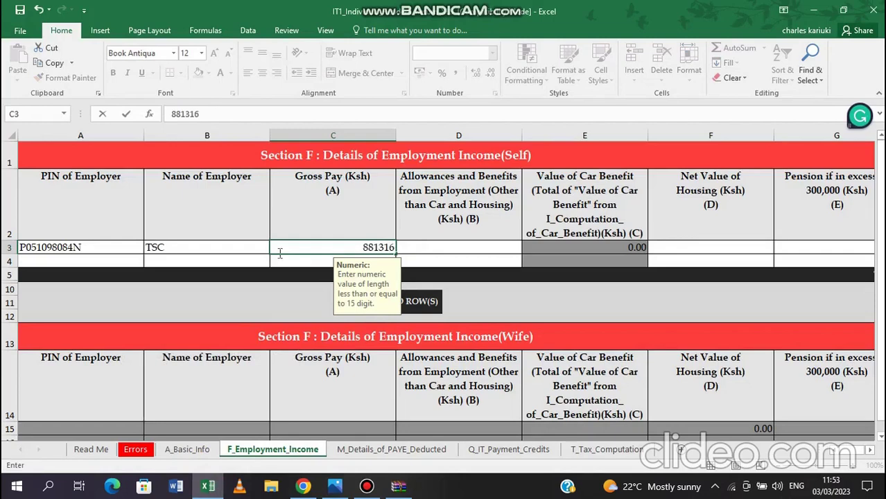
left_click(429, 248)
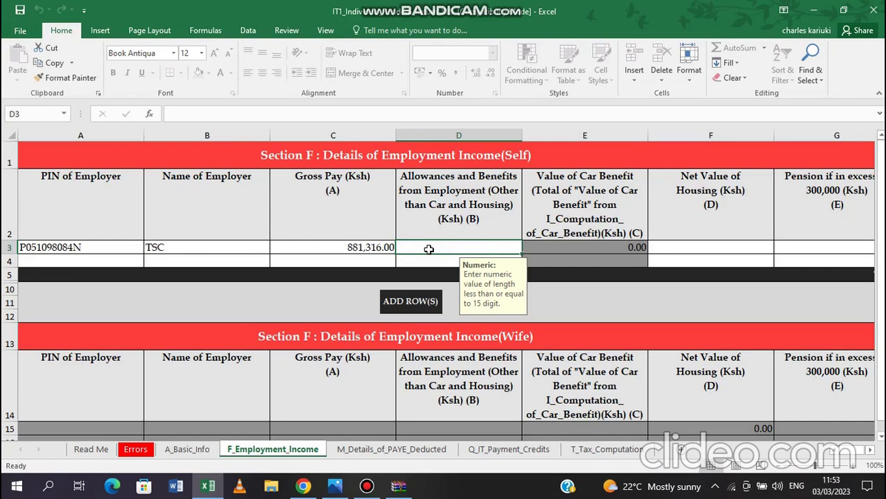
type("0")
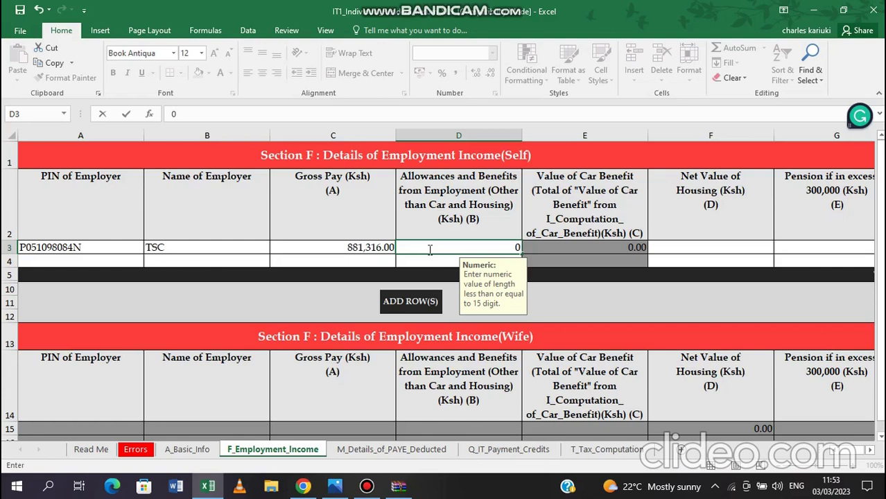
key("Tab")
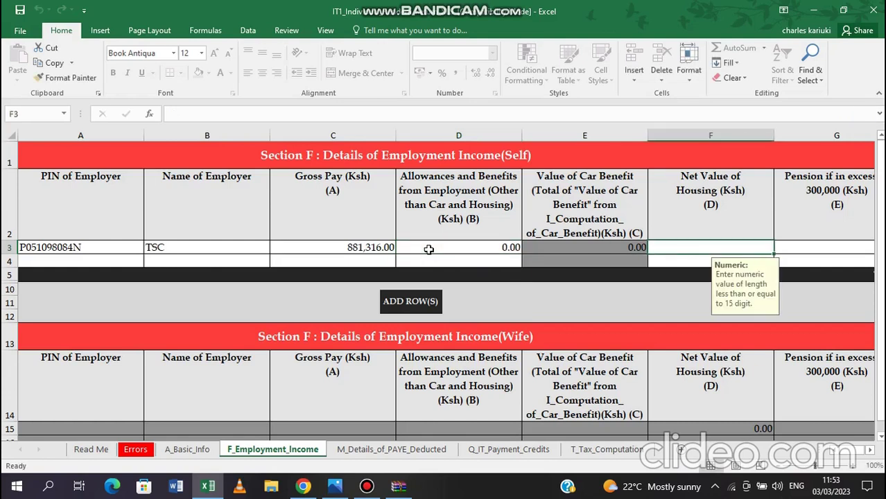
type("0")
key("Tab")
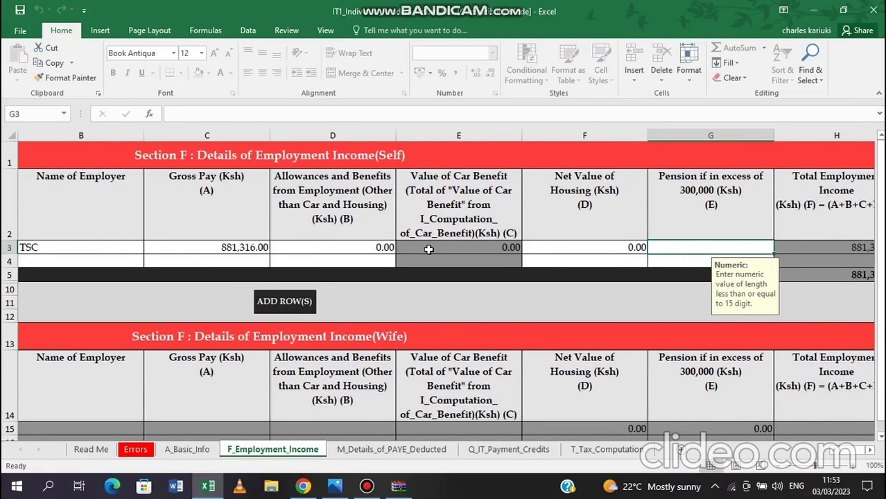
key("Return")
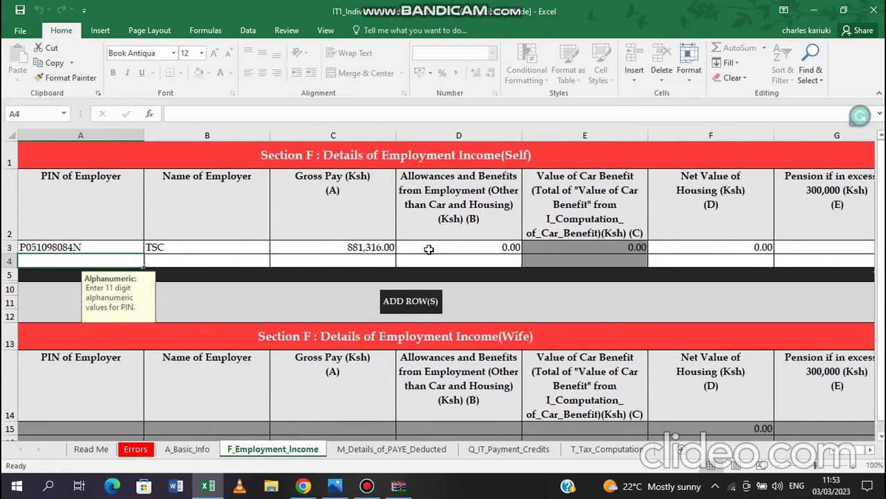
key("Tab")
key("Tab")
key("Tab")
key("Tab")
key("Tab")
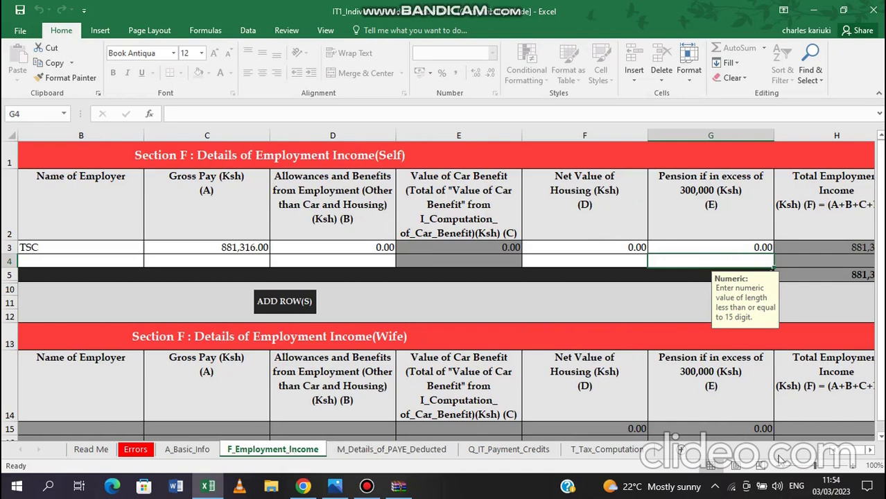
scroll(825, 455, "left", 3)
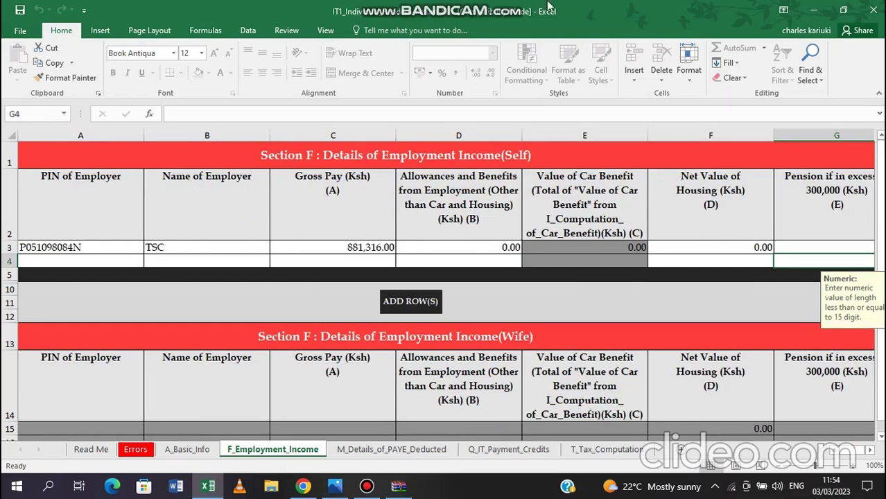
mouse_move(517, 6)
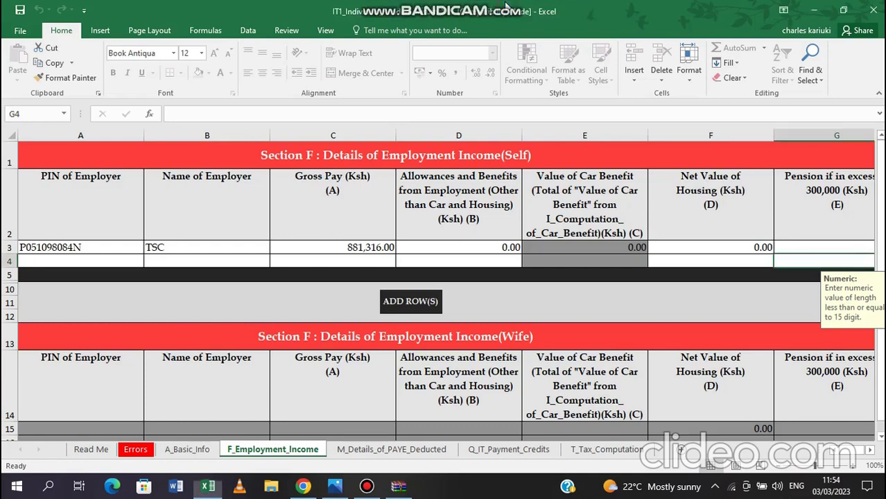
On the PAYE deducted sheet, enter the employer's PIN, employer name TSC and taxable salary 881316
left_click(383, 452)
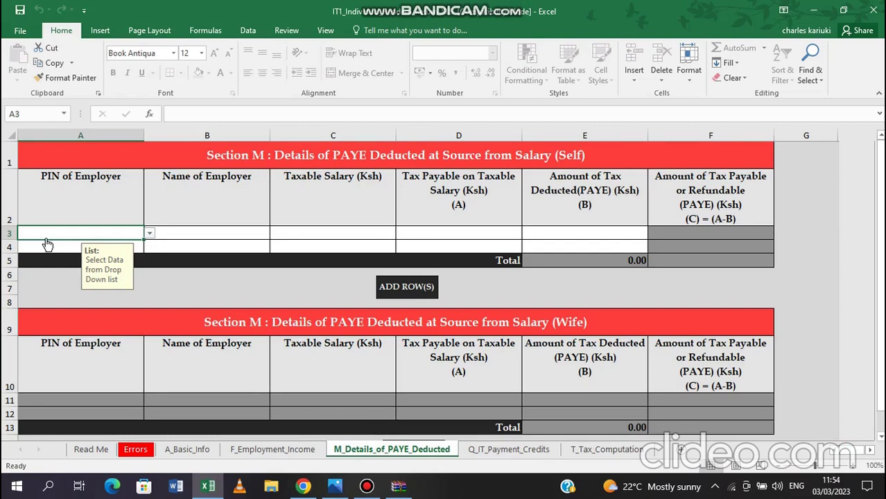
type("PIN of Employer")
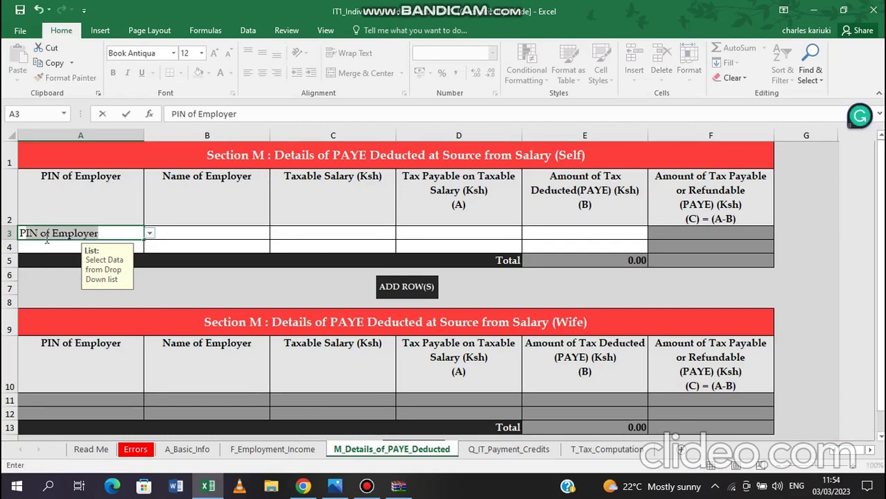
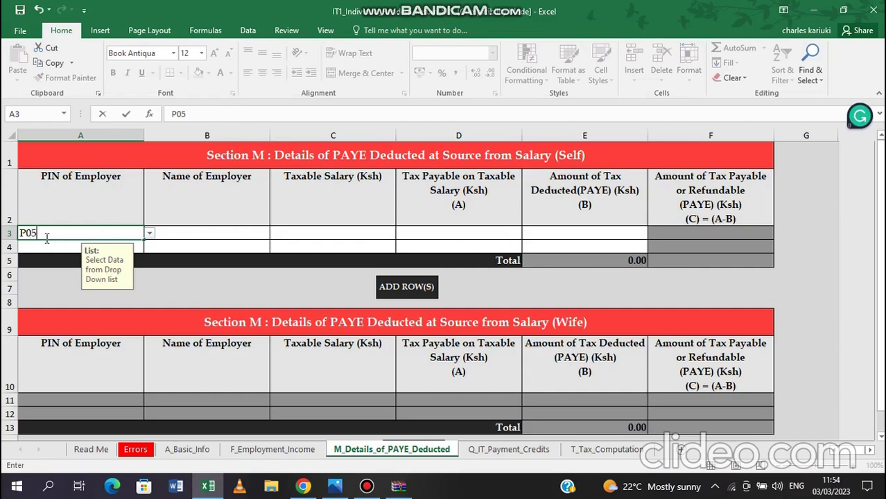
key("Tab")
type("TSC")
key("Tab")
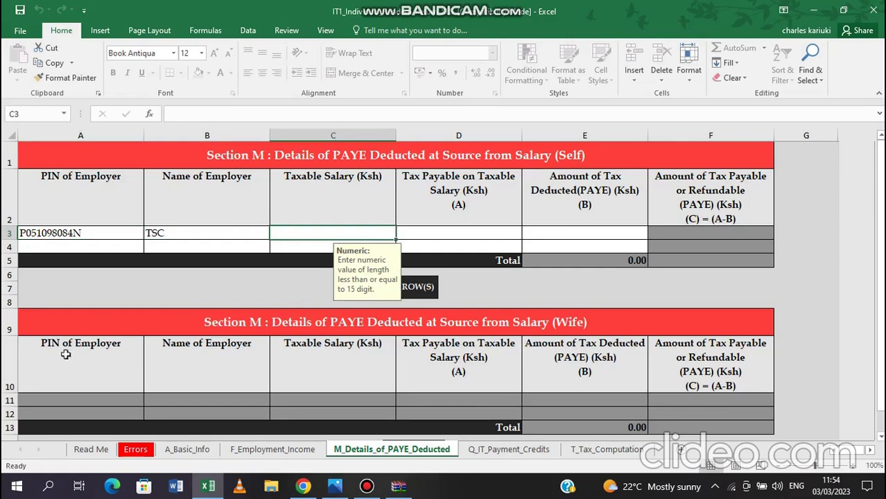
left_click(333, 489)
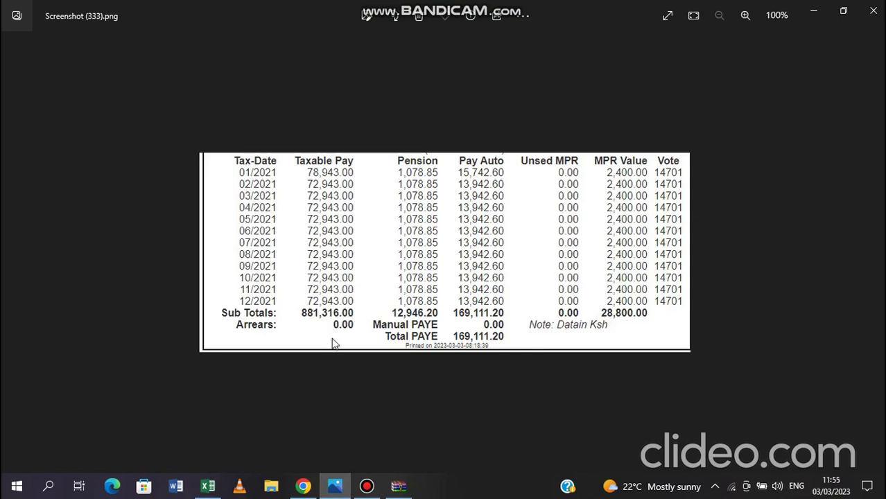
left_click(201, 489)
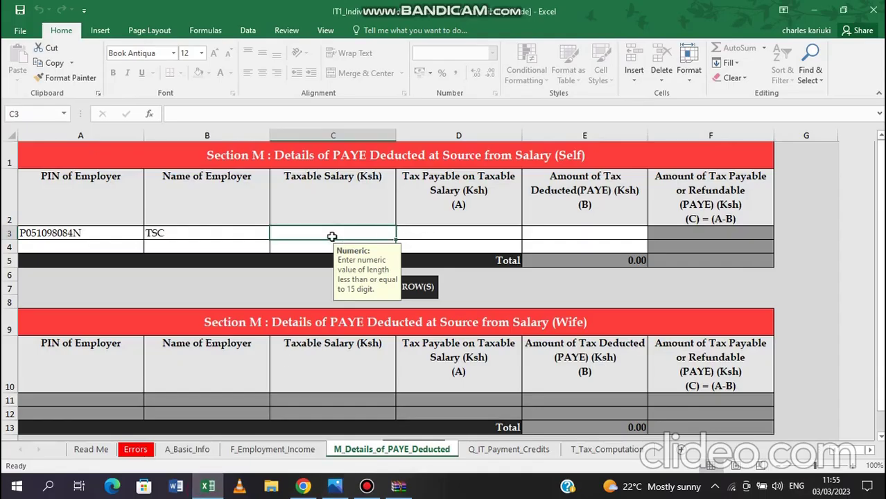
type("881316")
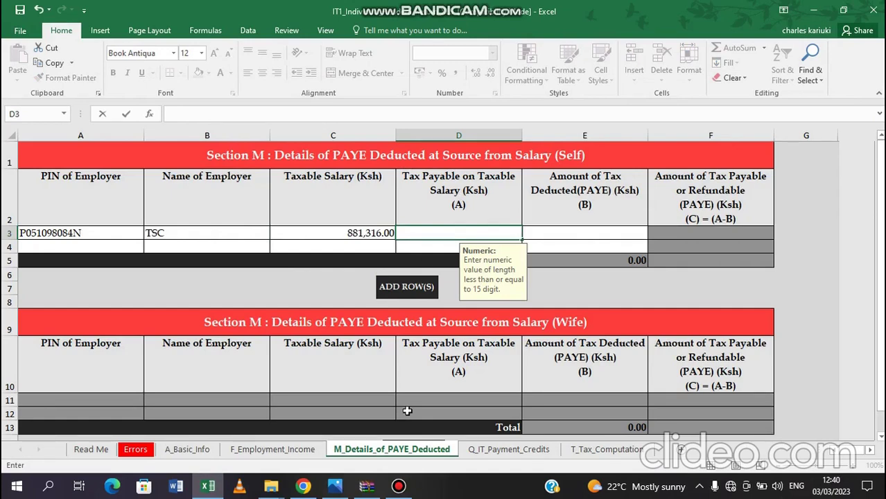
Enter the tax payable of 197911 from the P9 in the TSC row
left_click(335, 487)
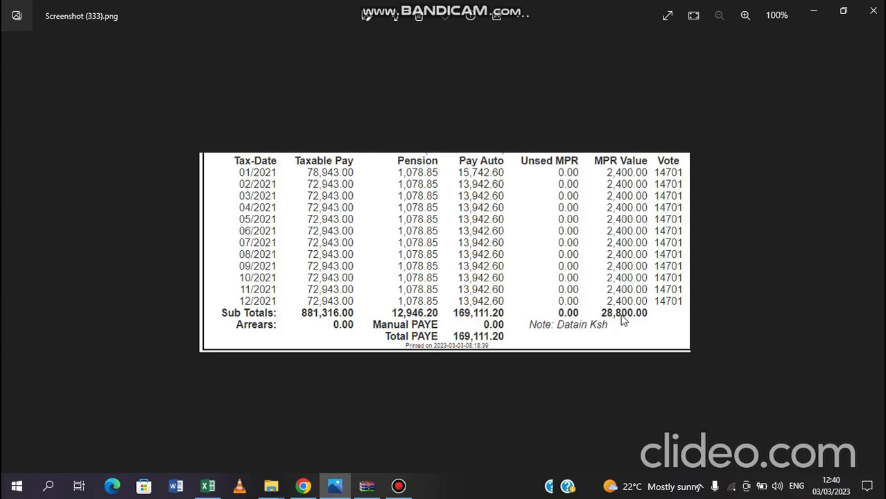
left_click(206, 488)
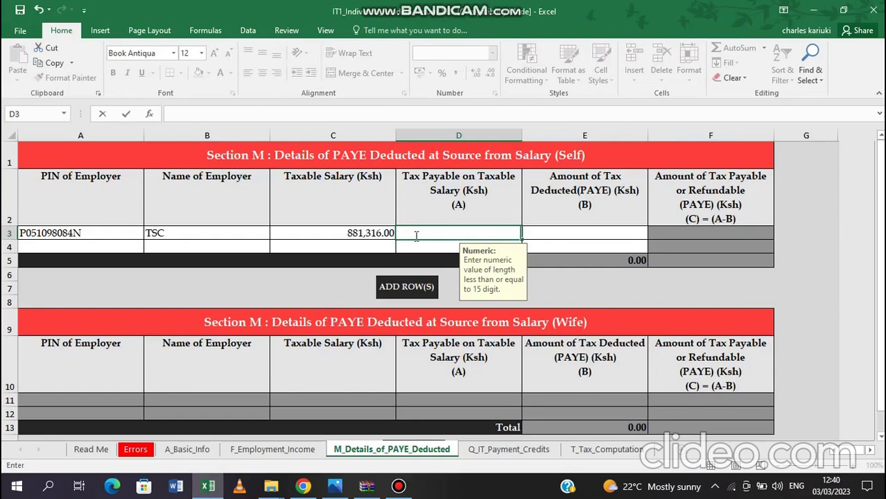
type("197")
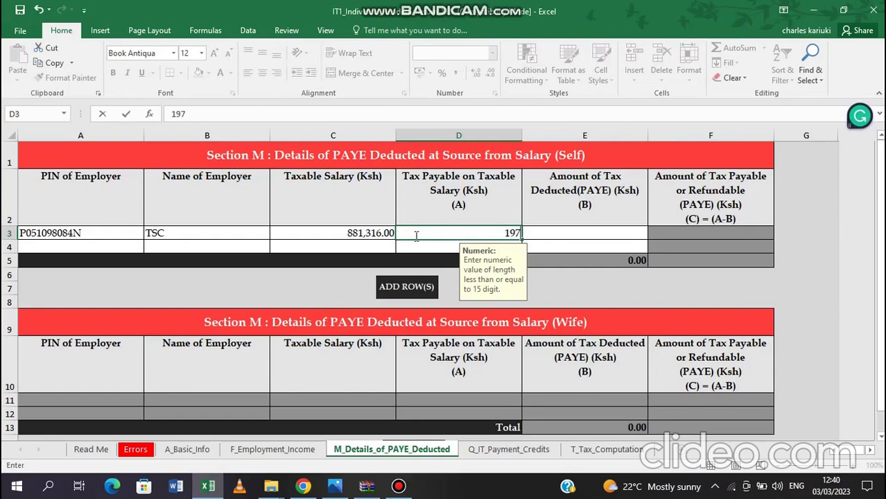
type("911")
key("Tab")
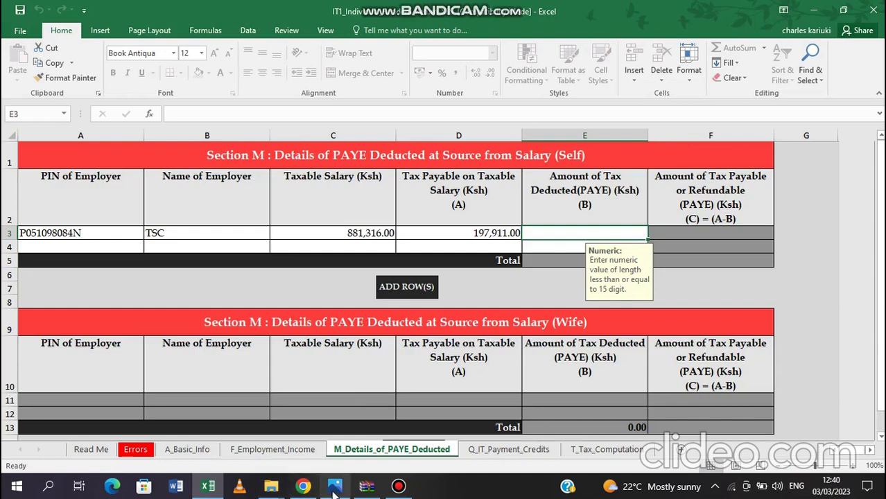
Enter PAYE deducted of 169111 and recheck it against the P9 screenshot
mouse_move(335, 489)
mouse_move(343, 435)
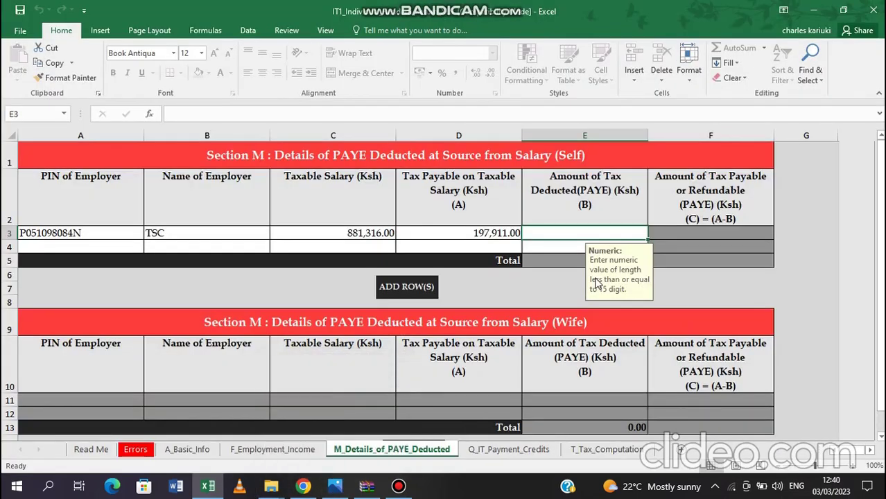
type("169111")
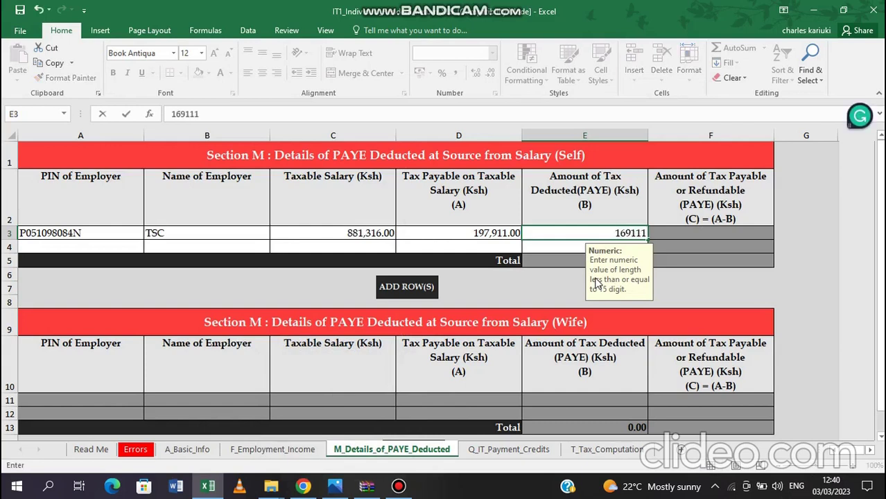
key("Tab")
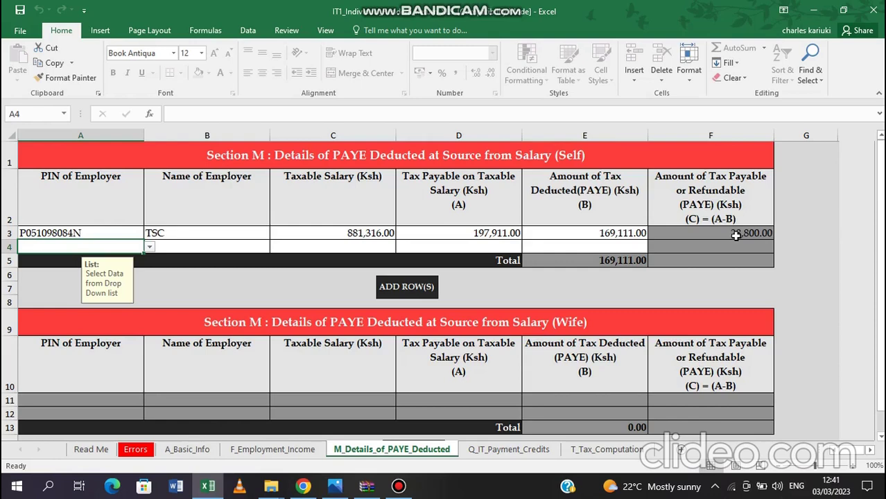
left_click(338, 489)
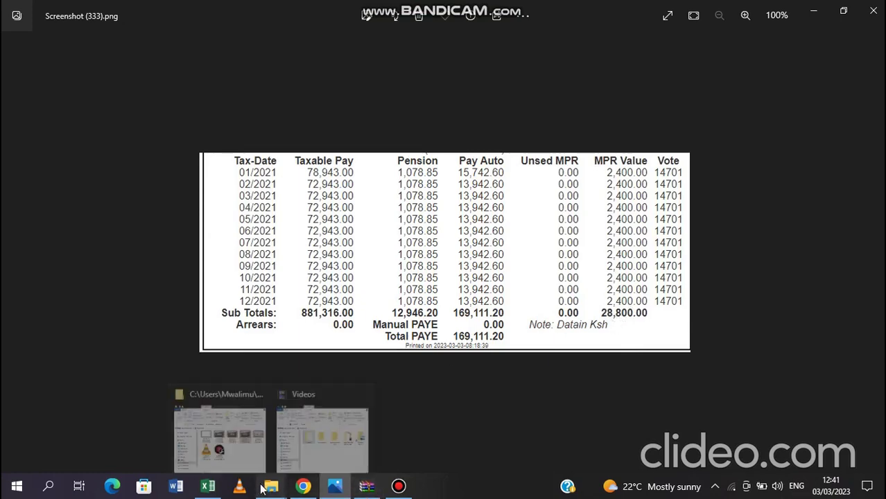
mouse_move(216, 492)
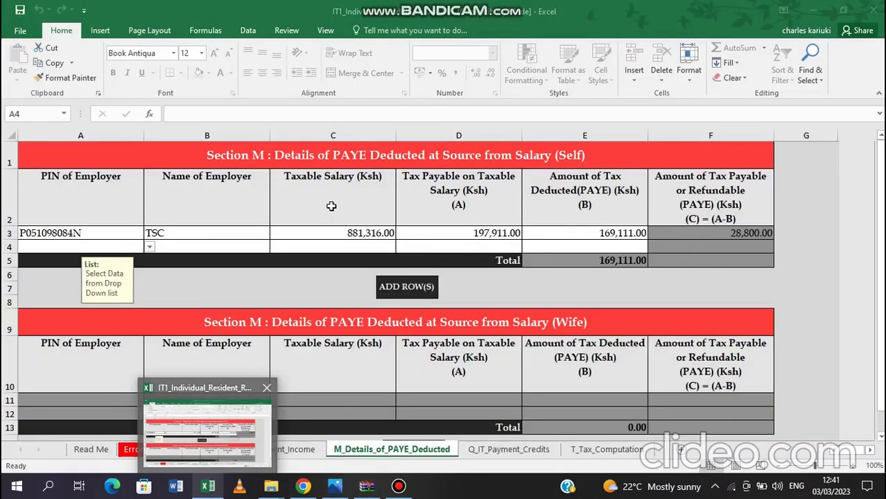
left_click(233, 433)
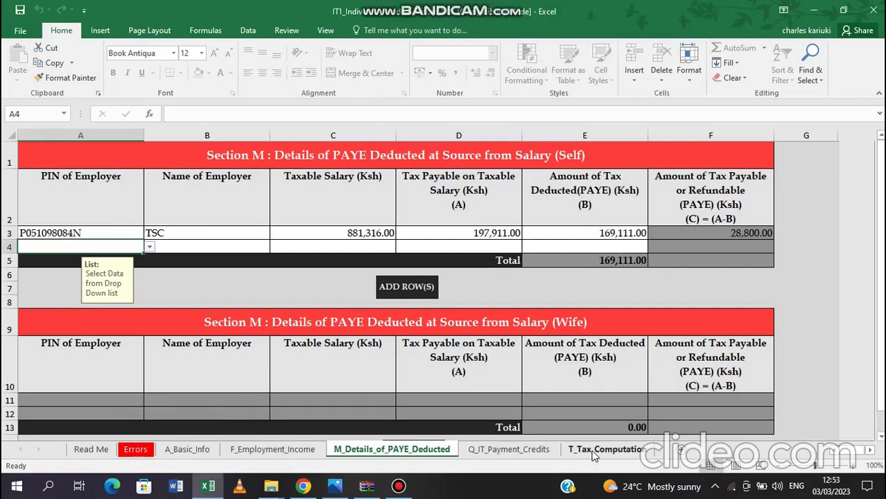
On T_Tax_Computation, type the P9 pension total 12946 into the Self Defined/Pension Contribution cell
left_click(593, 451)
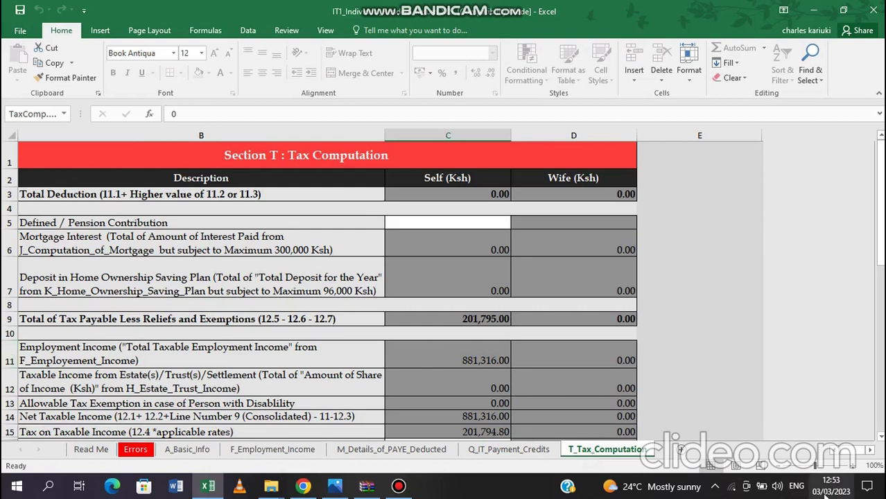
left_click(834, 450)
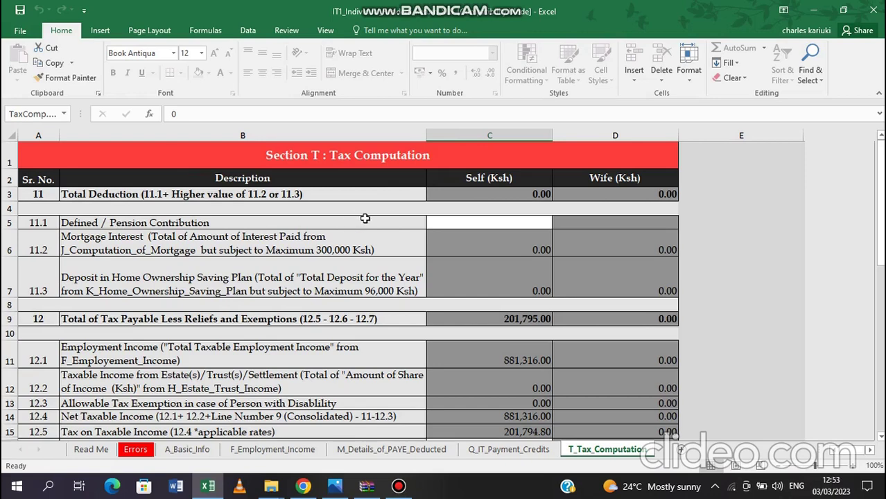
left_click(490, 224)
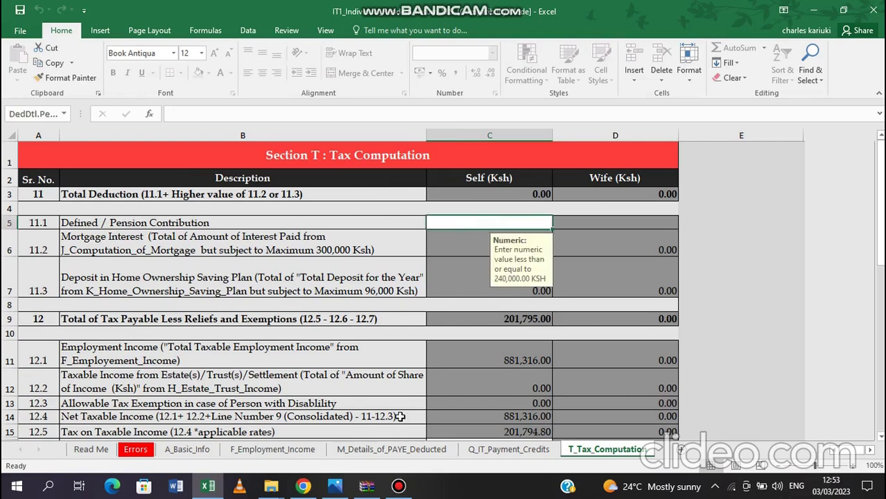
left_click(335, 486)
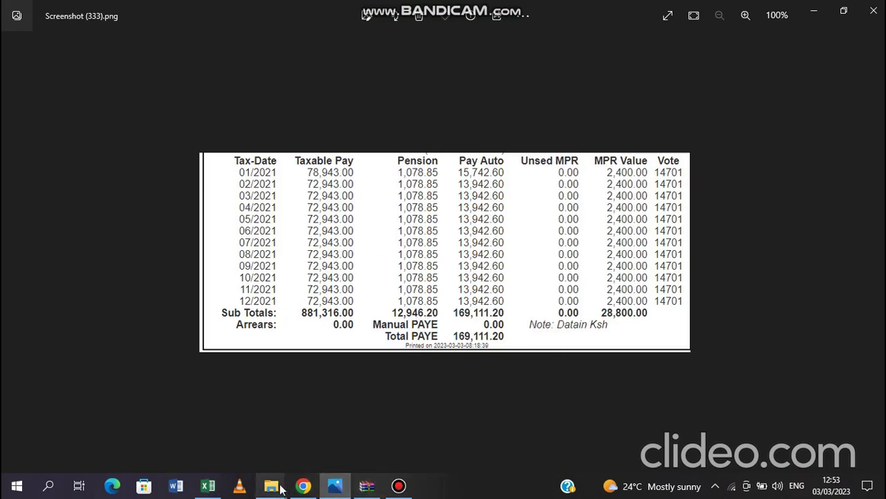
left_click(208, 487)
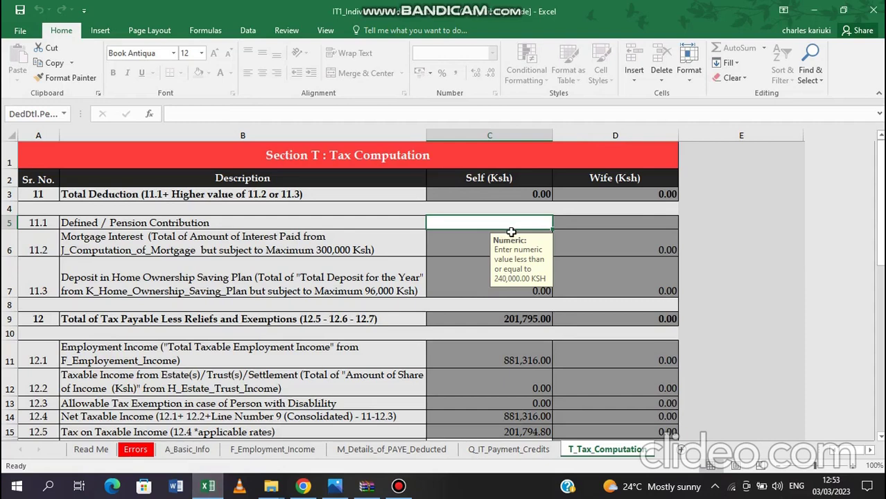
type("12946")
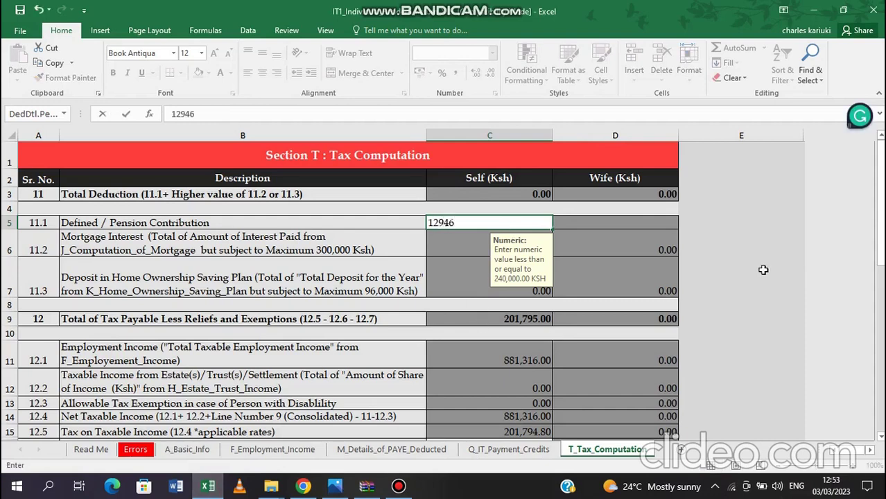
left_click_drag(880, 215, 880, 219)
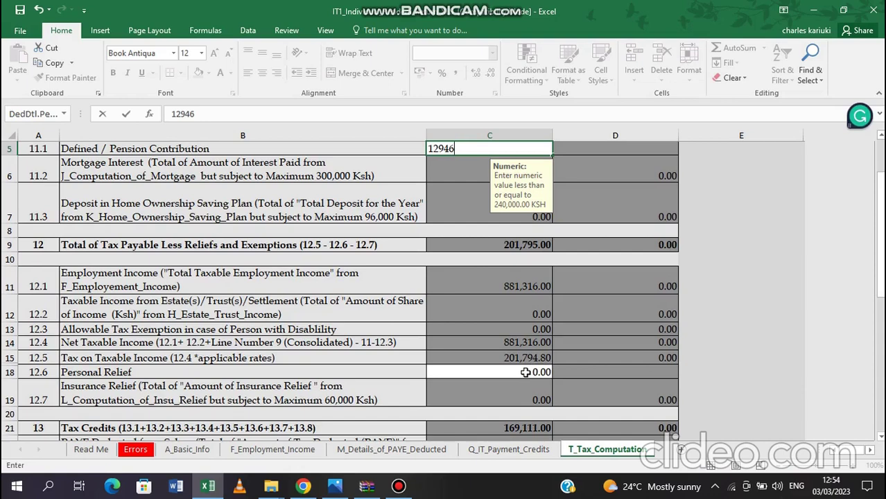
Commit the 12,946 pension contribution and type 28800 as the Self Personal Relief from the P9
left_click(525, 372)
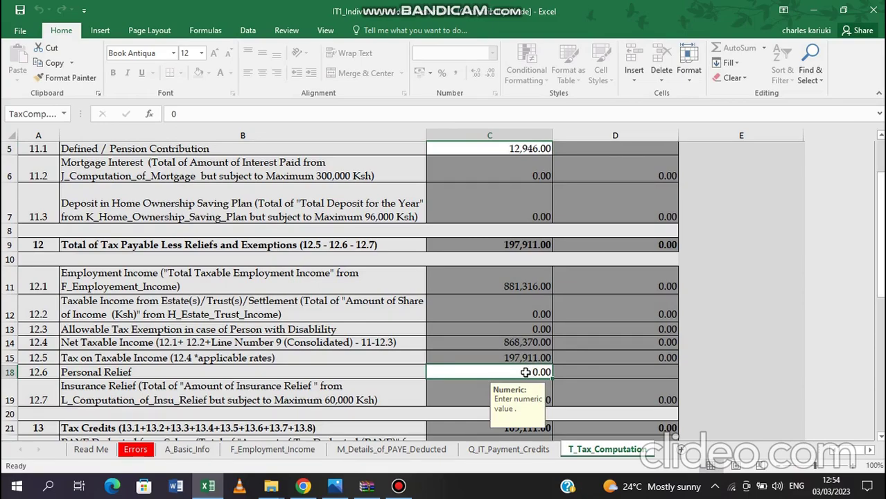
left_click(335, 486)
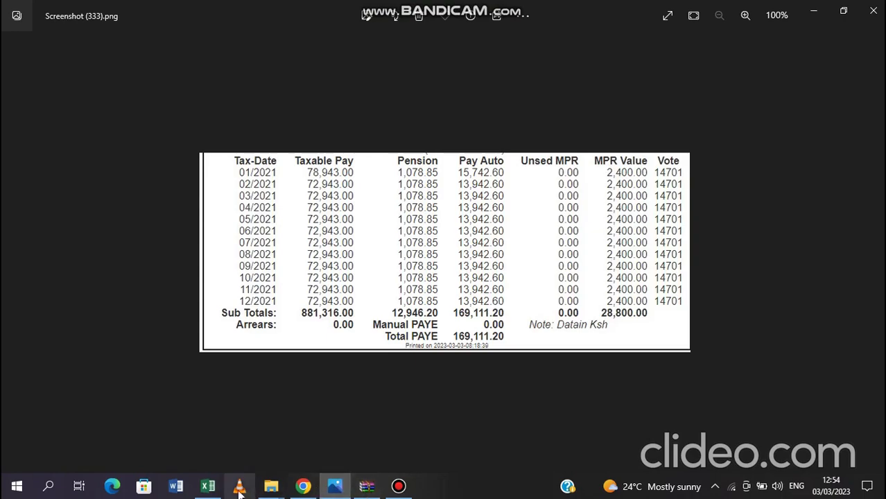
left_click(211, 487)
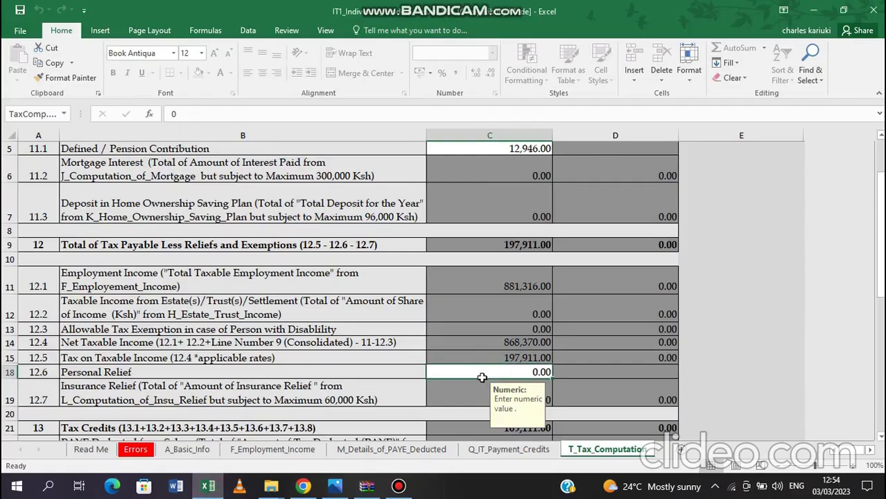
type("28800")
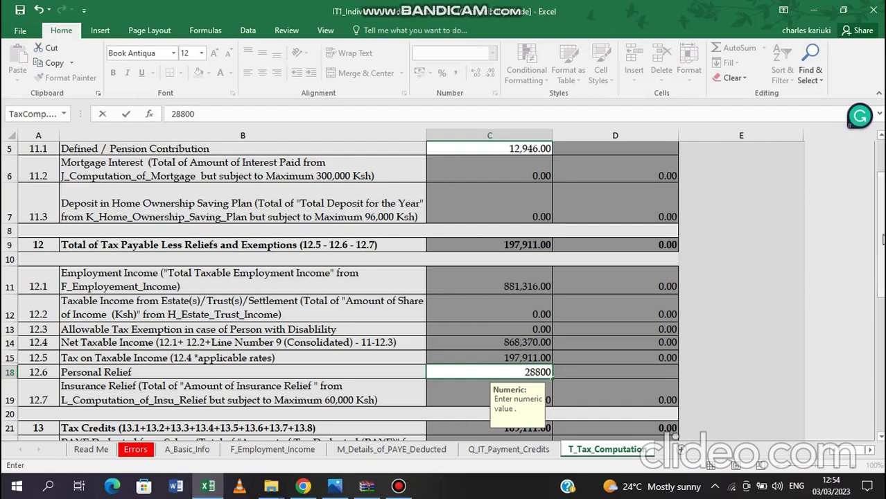
left_click_drag(880, 232, 880, 238)
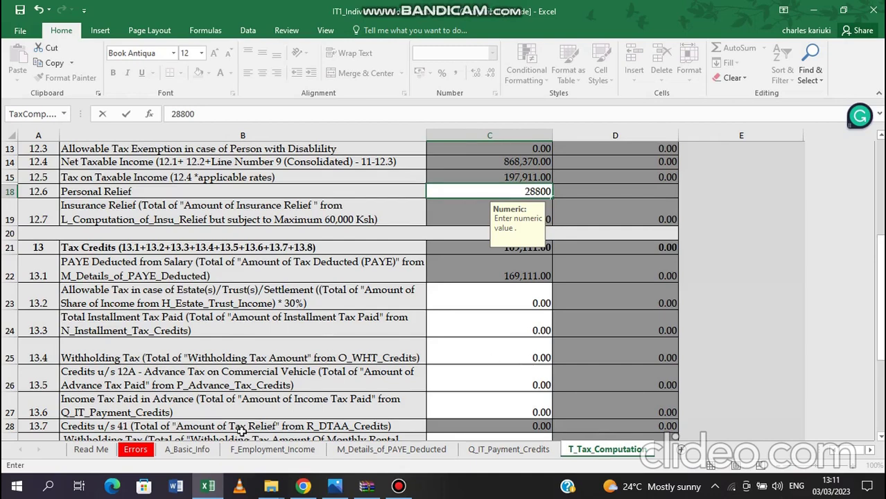
Commit the 28,800 personal relief and scroll down to the tax credits, with Tax Due at 0.00
left_click(199, 448)
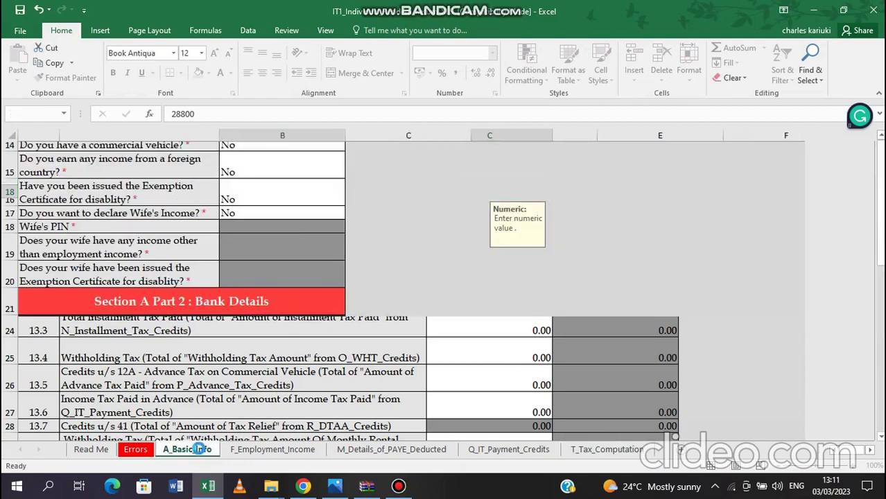
left_click(607, 450)
mouse_move(880, 277)
left_mouse_down()
mouse_move(880, 260)
mouse_move(880, 287)
left_mouse_up()
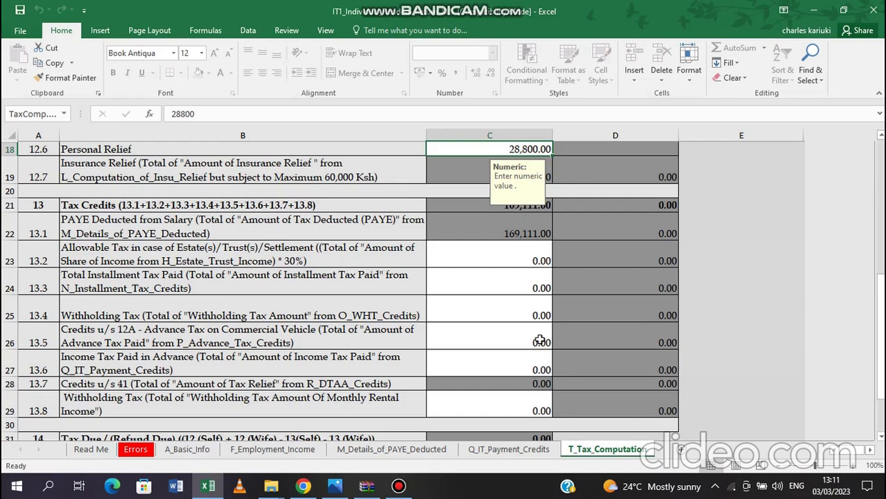
left_click_drag(879, 280, 880, 286)
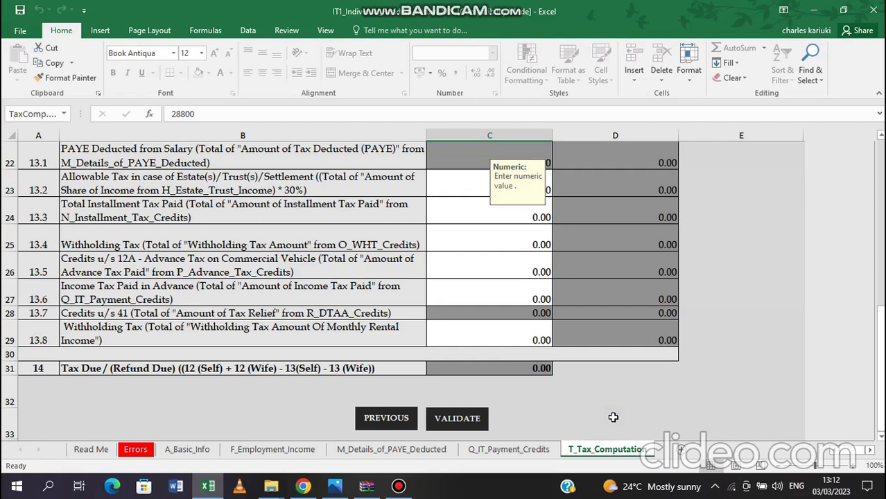
Run VALIDATE, accept generating the upload file, and dismiss the zip location message
left_click(471, 420)
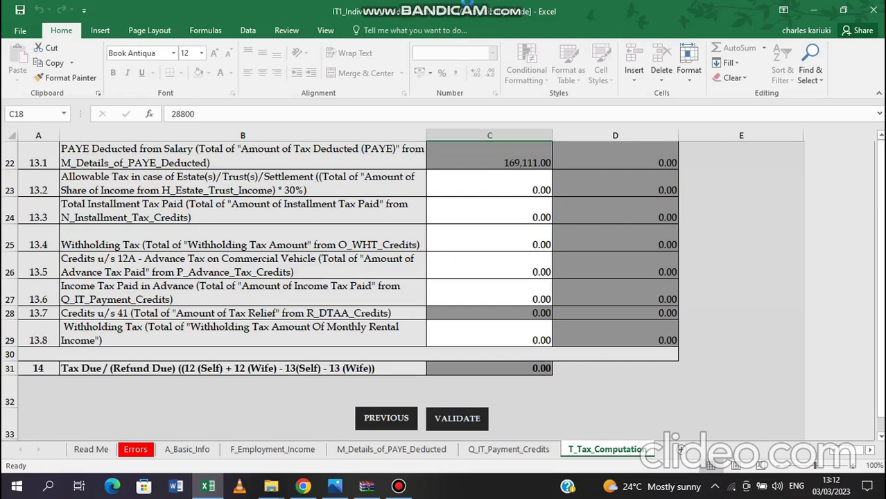
mouse_move(469, 7)
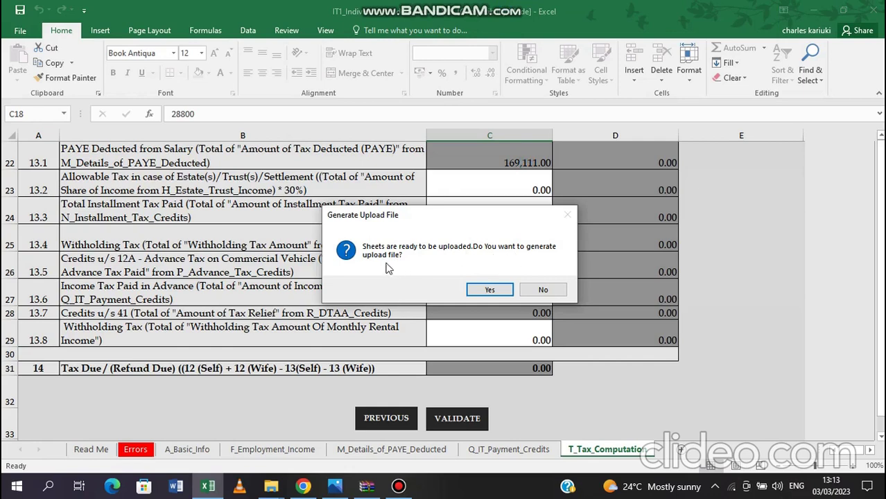
left_click(493, 290)
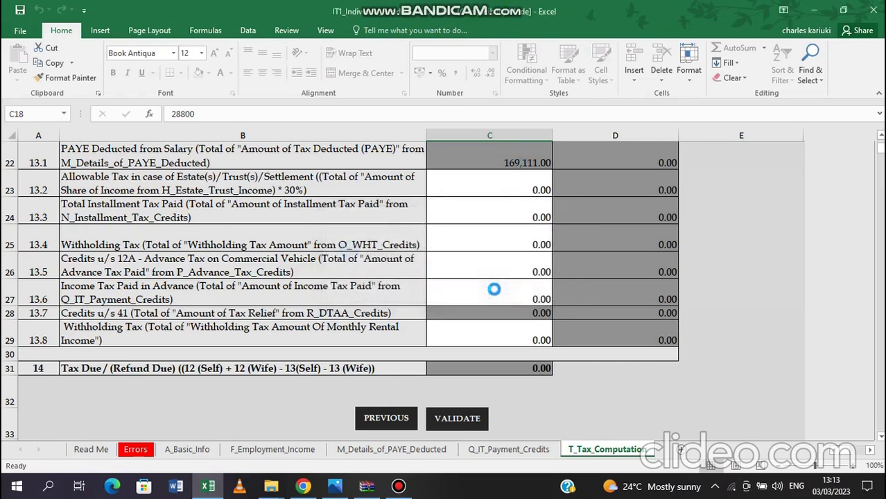
key("Return")
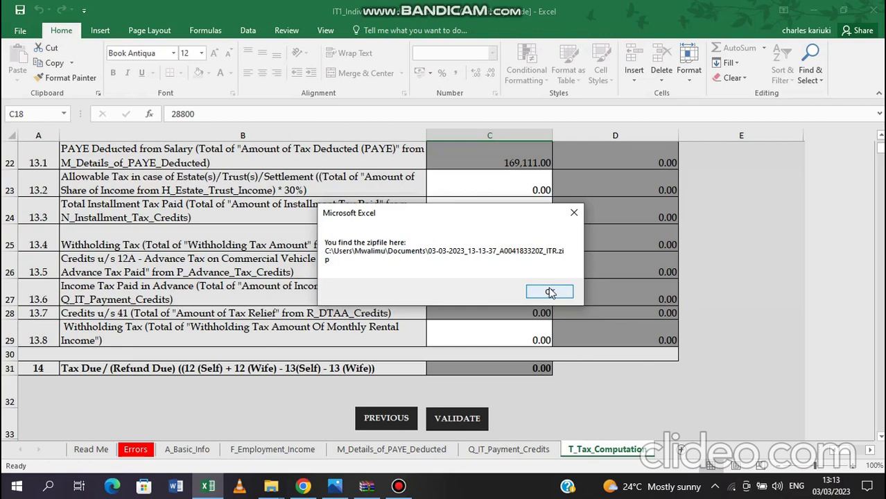
left_click(550, 292)
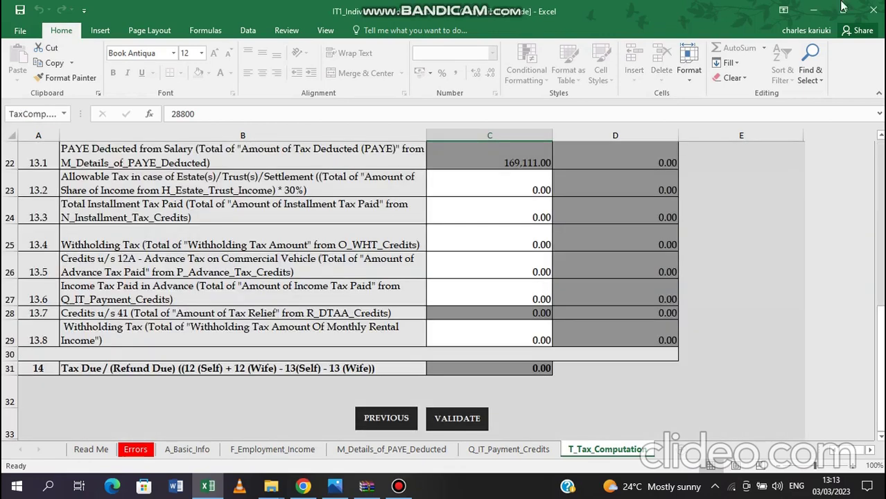
Log back into iTax by continuing past the PIN step and answering the security stamp sum
left_click(813, 14)
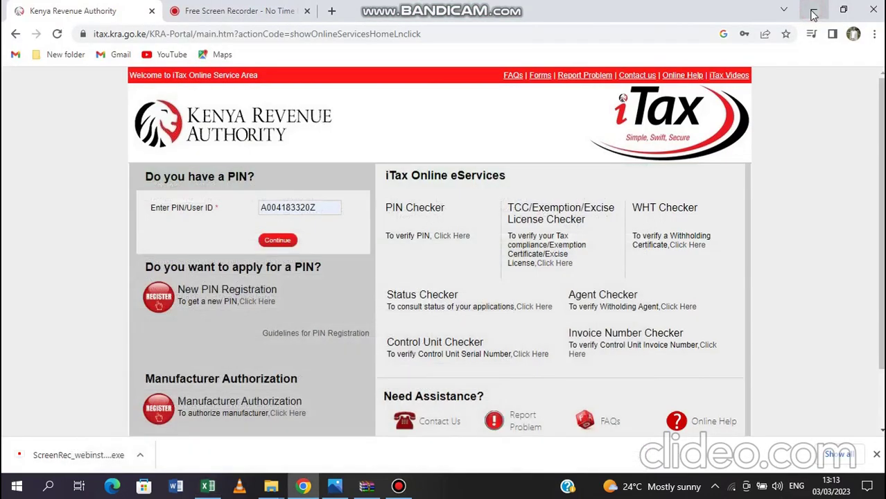
left_click(277, 241)
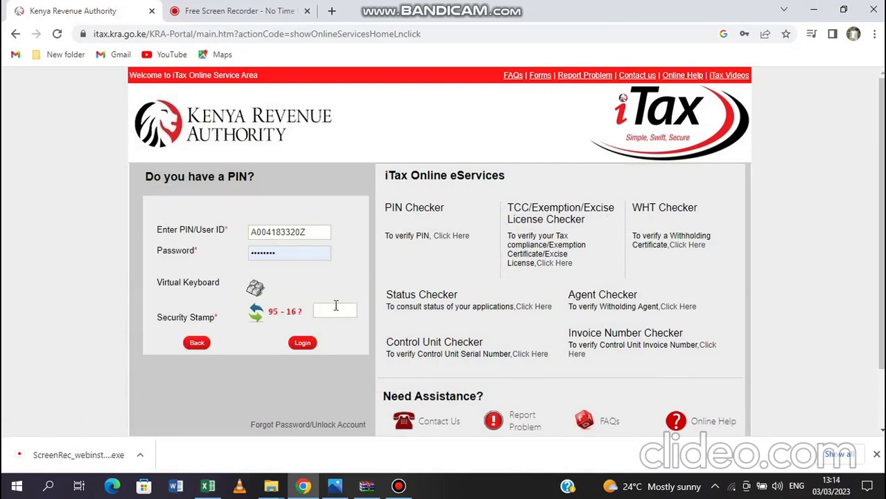
left_click(331, 311)
mouse_move(506, 8)
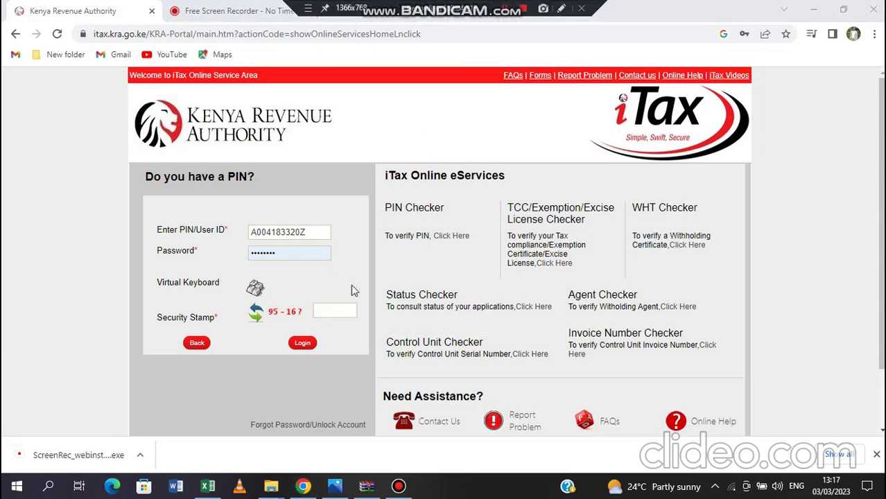
type("79")
left_click(299, 348)
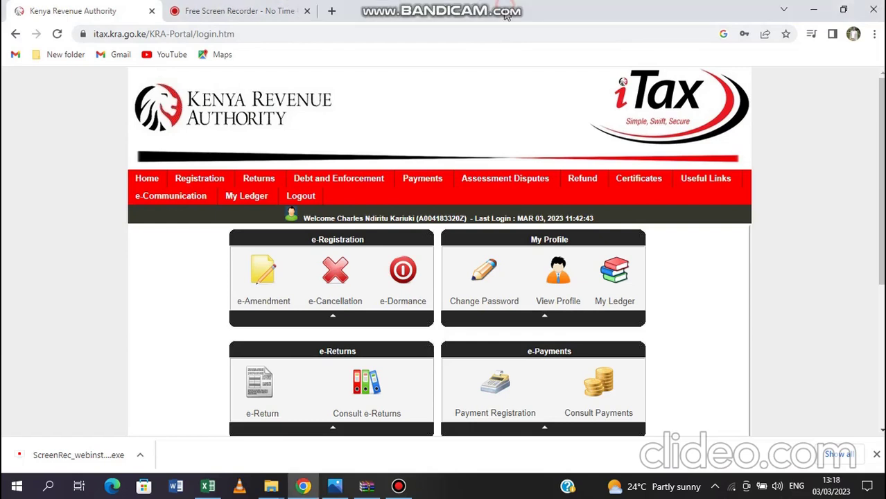
Under e-Return, select the Income Tax - Resident Individual obligation and proceed to its form
left_click(272, 392)
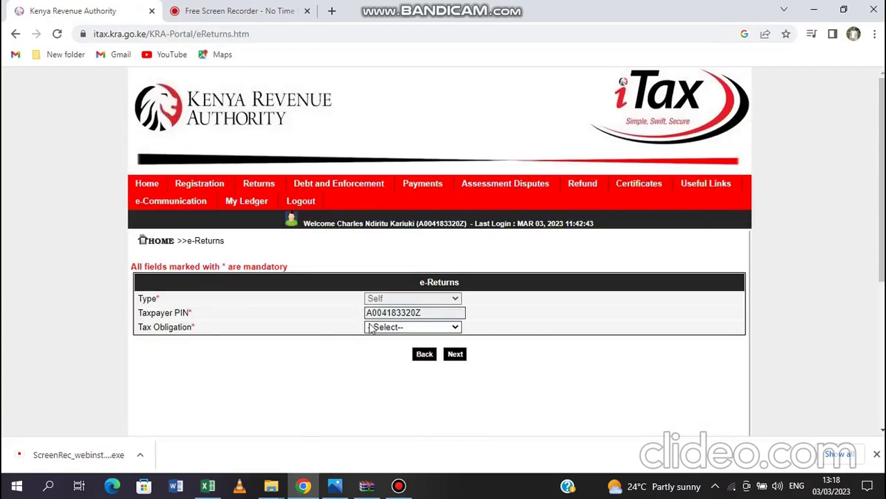
left_click(456, 327)
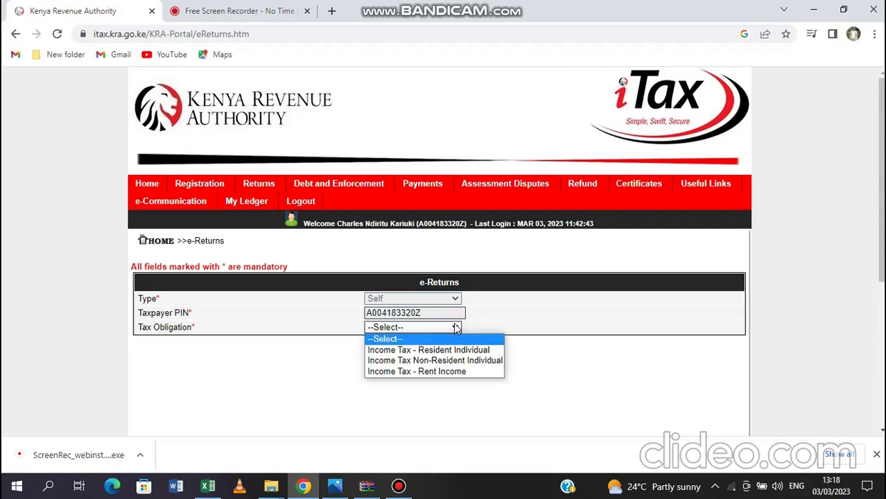
left_click(424, 350)
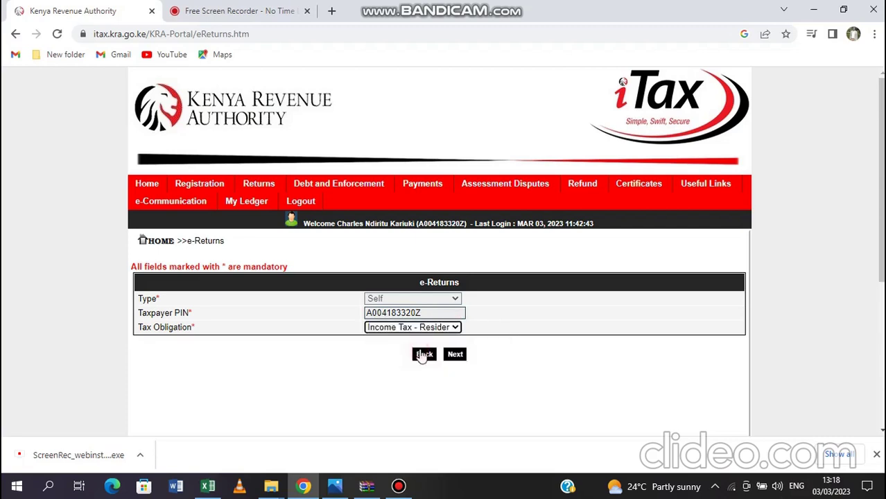
left_click(455, 356)
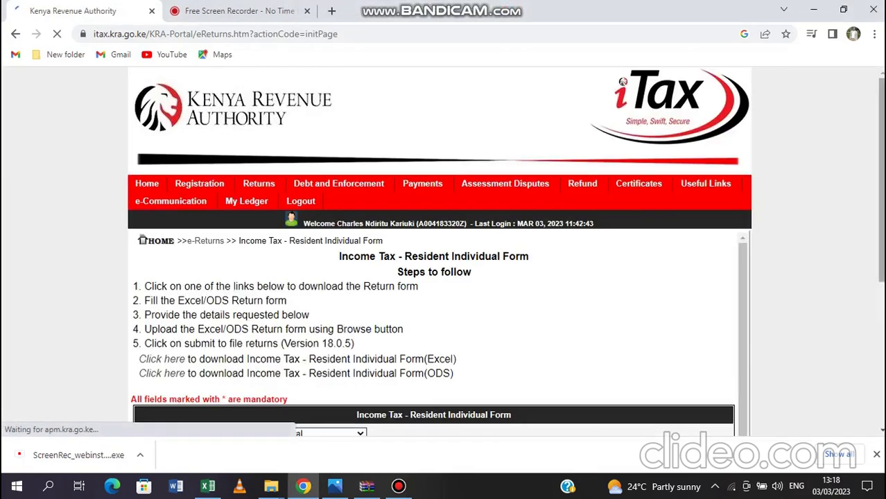
scroll(284, 336, "down", 3)
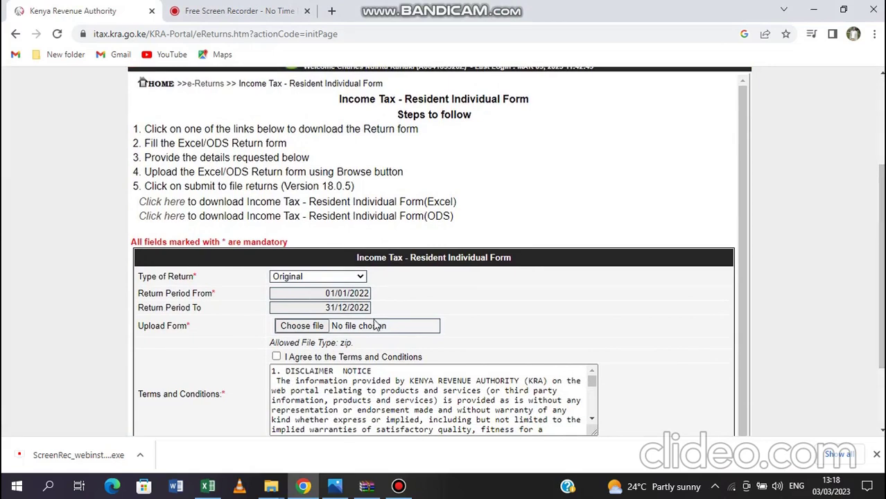
left_click(310, 329)
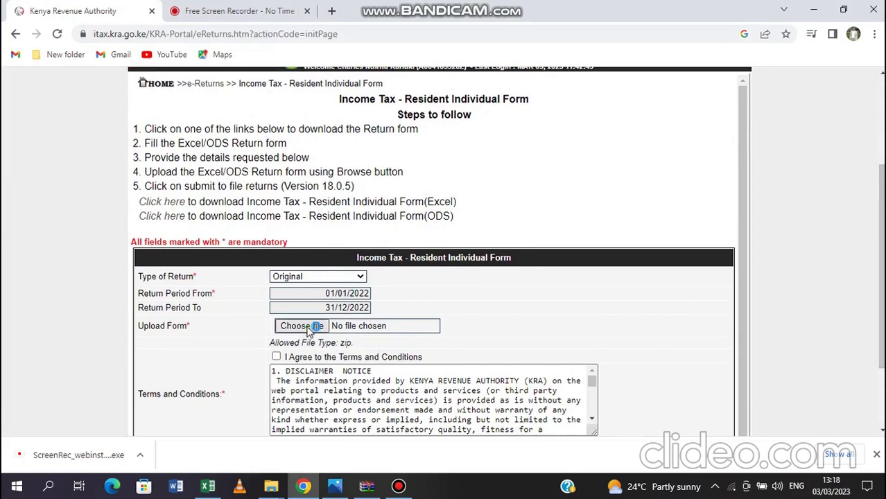
mouse_move(511, 7)
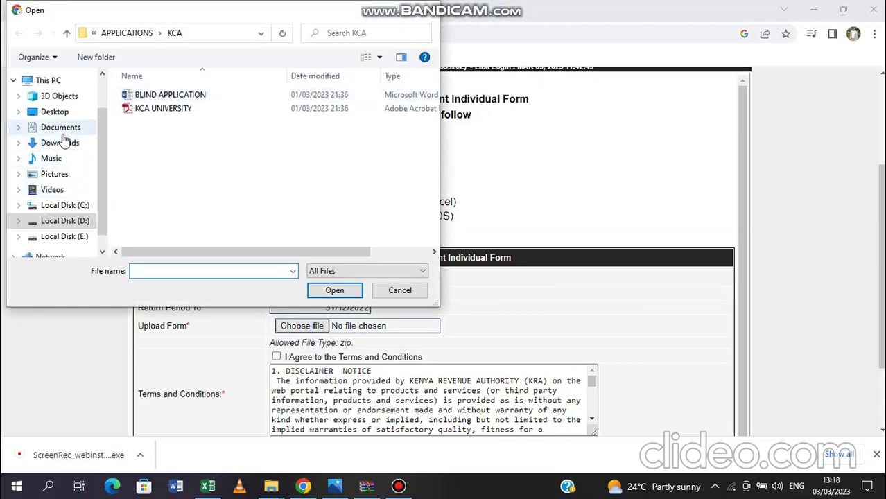
left_click(62, 130)
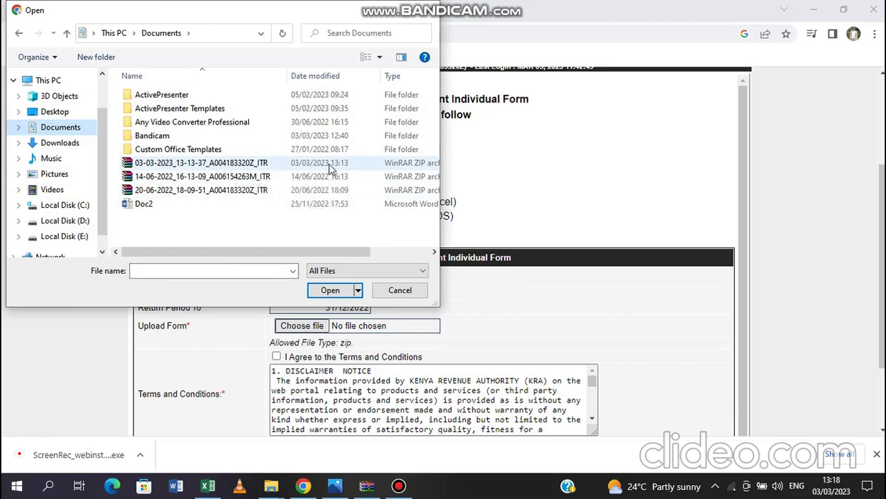
left_click(236, 167)
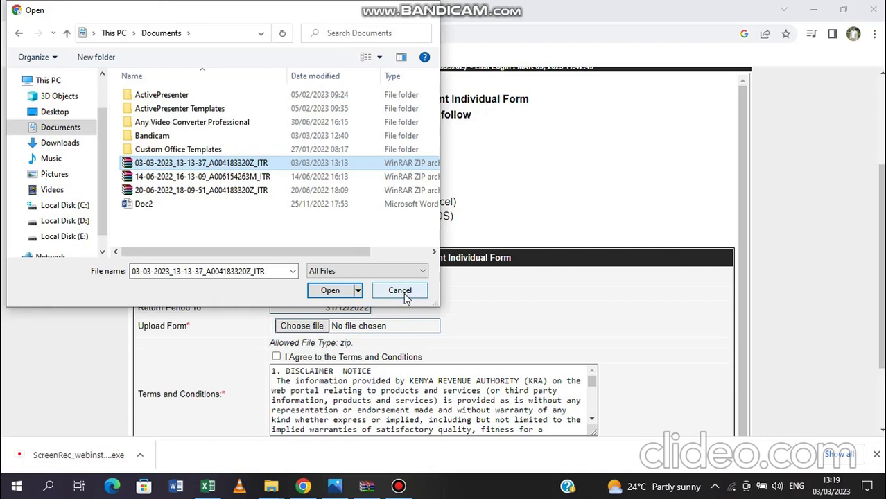
left_click(404, 293)
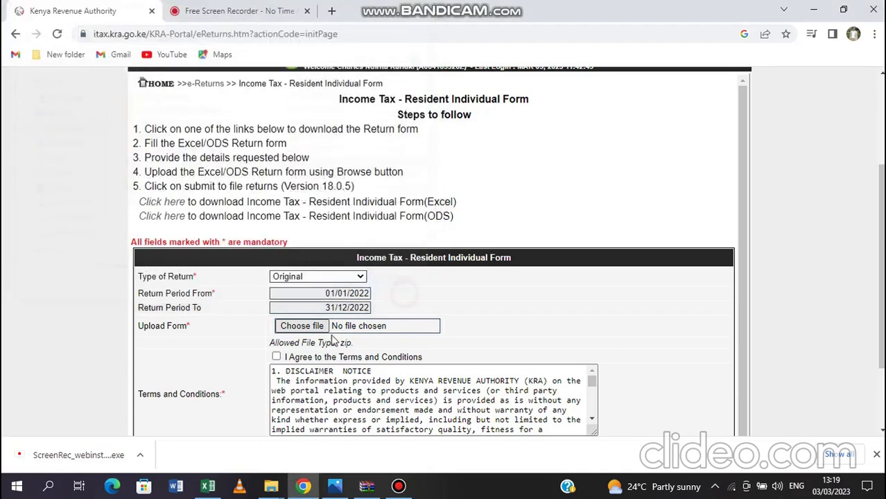
Tick 'I Agree to the Terms and Conditions' and scroll down toward the Submit button
left_click(277, 358)
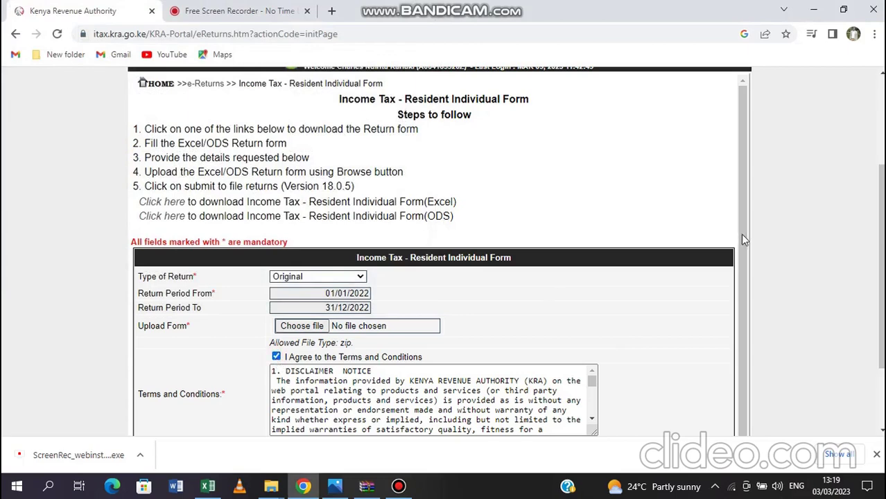
scroll(747, 237, "down", 1)
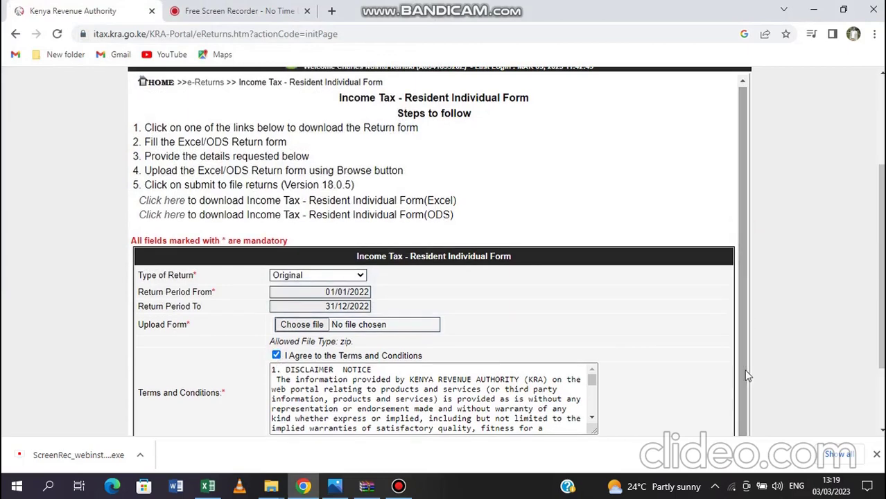
scroll(882, 293, "down", 2)
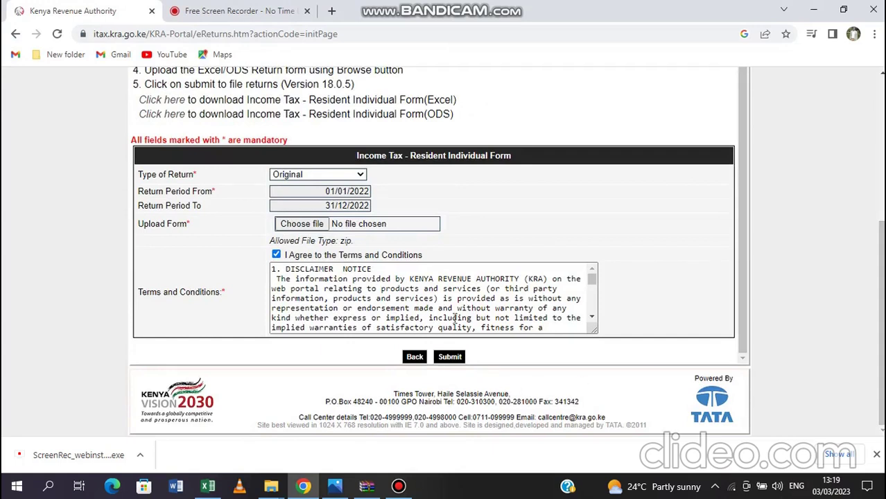
mouse_move(509, 6)
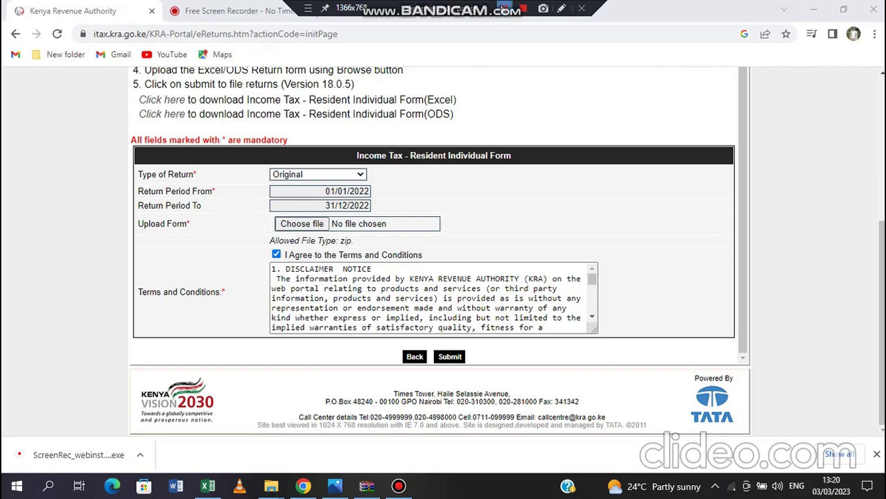
left_click(524, 63)
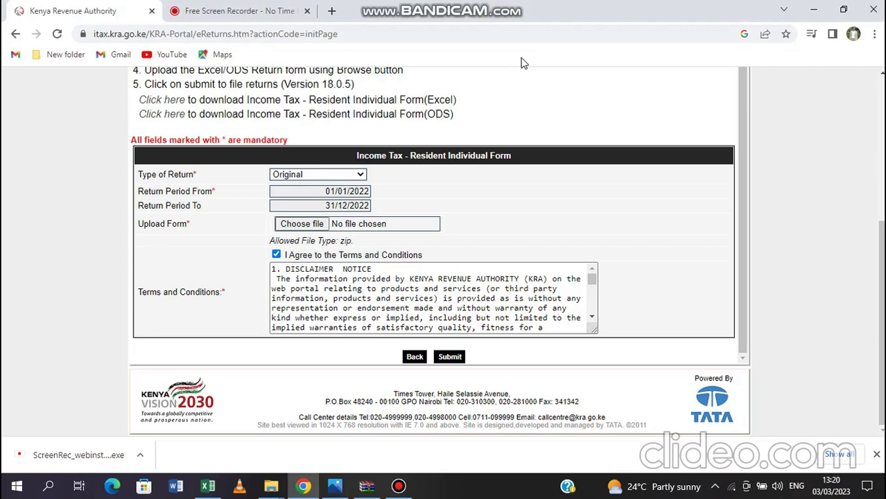
mouse_move(516, 6)
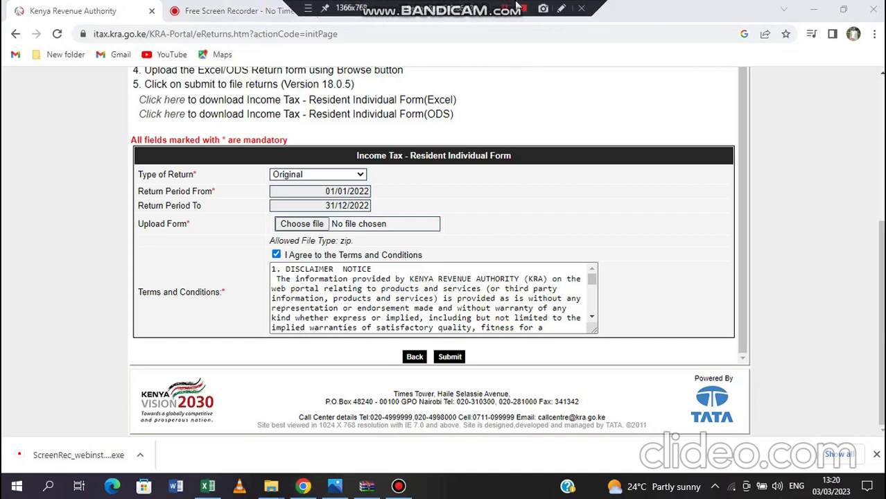